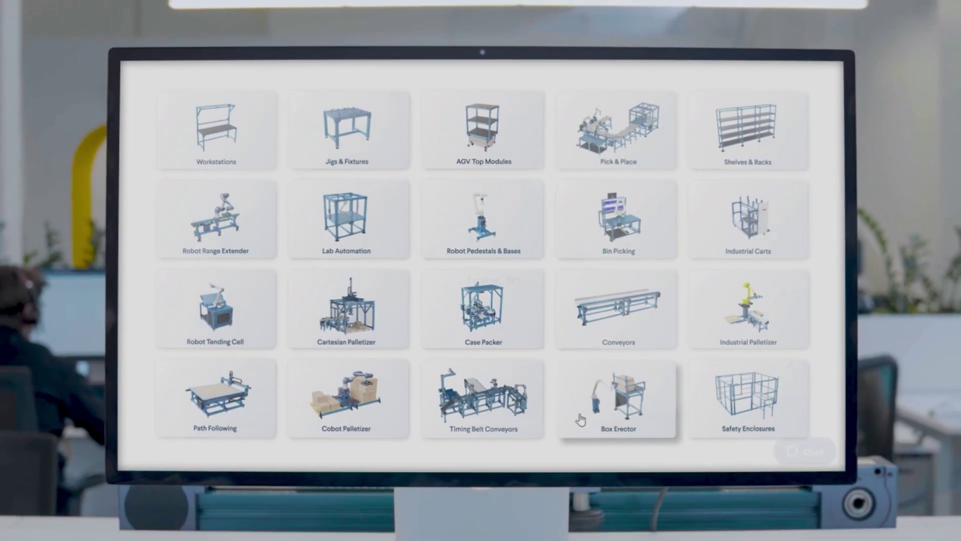
# - Open the Box Erector design, confirm the extrusion placement and switch to the Box Pickup sequence
pyautogui.click(600, 462)
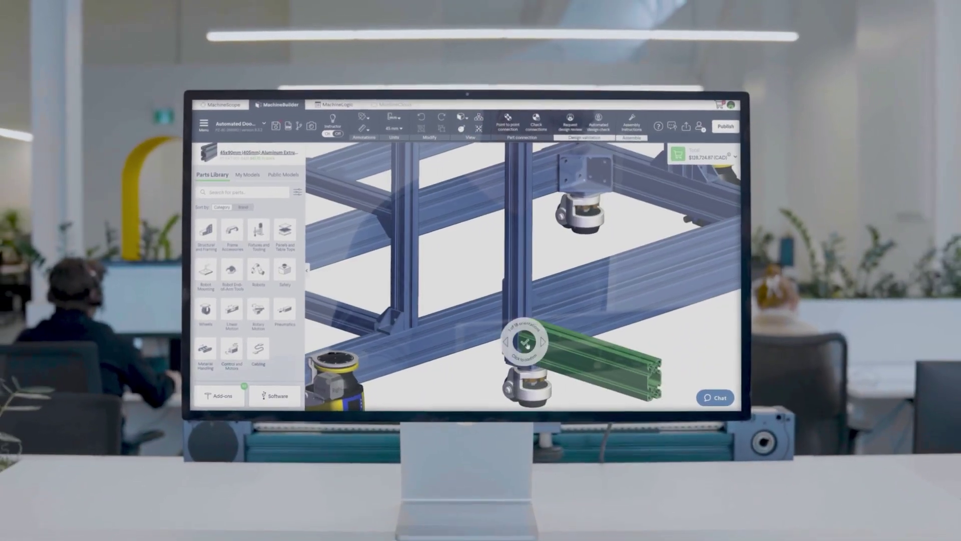
pyautogui.click(525, 344)
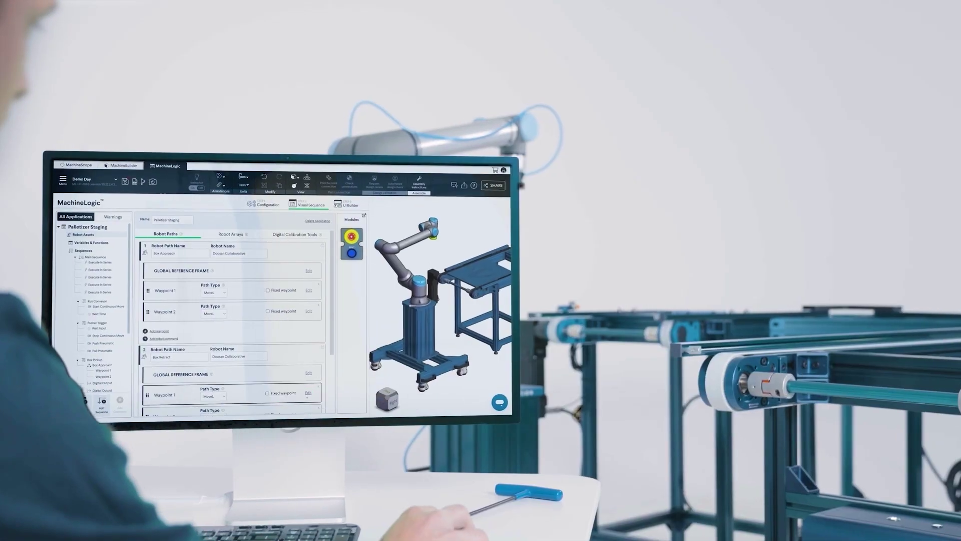
pyautogui.click(94, 359)
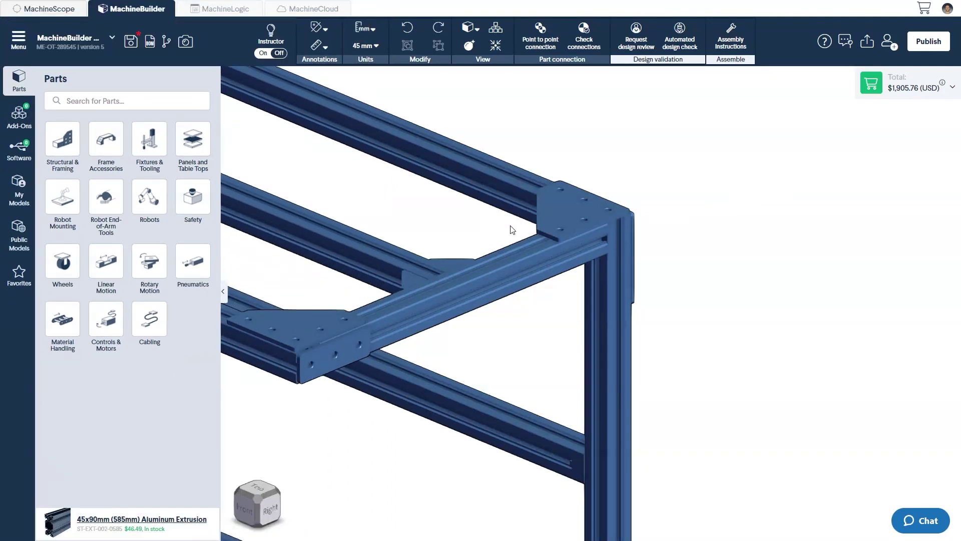
# - Add a 90-degree joint plate from Structural & Framing to the frame corner
pyautogui.click(74, 142)
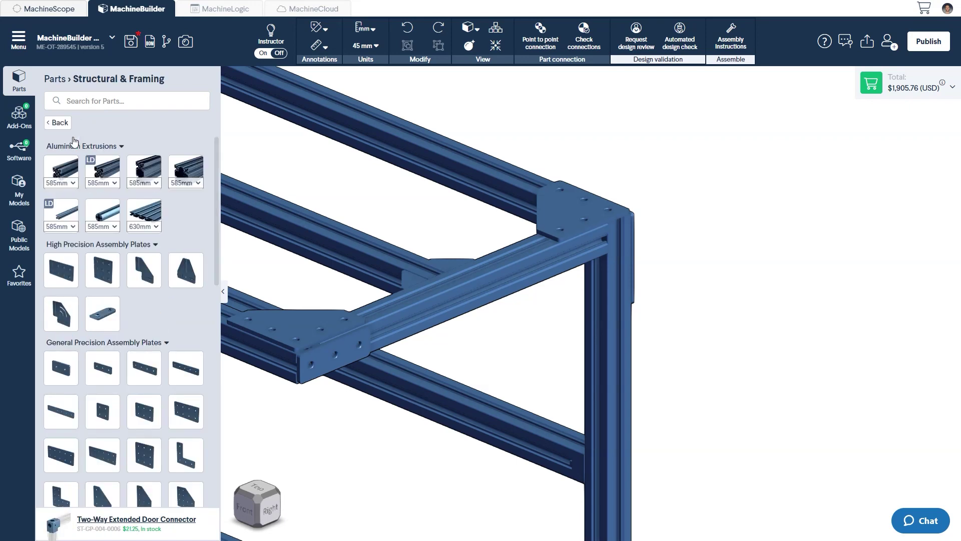
pyautogui.moveTo(215, 243); pyautogui.dragTo(213, 301)
pyautogui.moveTo(102, 358); pyautogui.dragTo(616, 229)
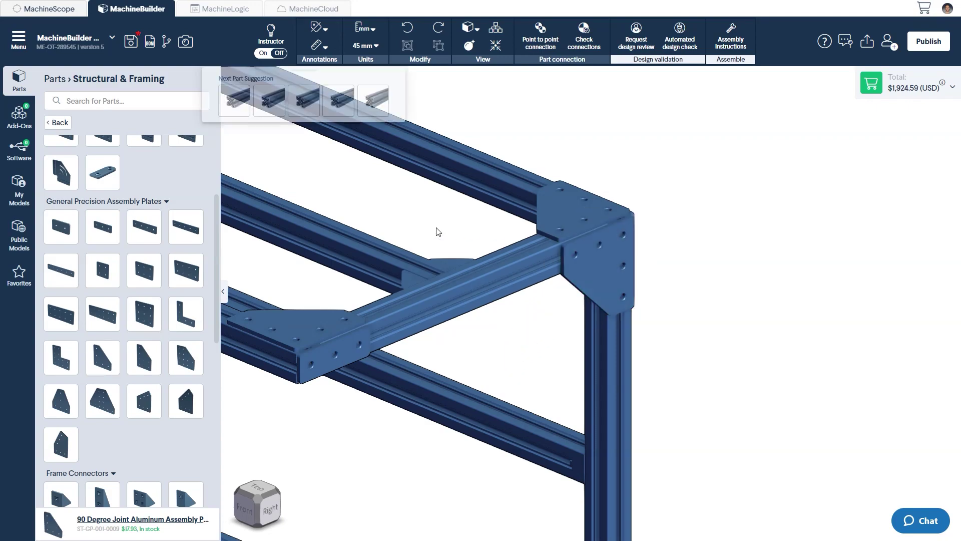
# - Place a door hinge from the frame accessories parts on the frame
pyautogui.click(59, 123)
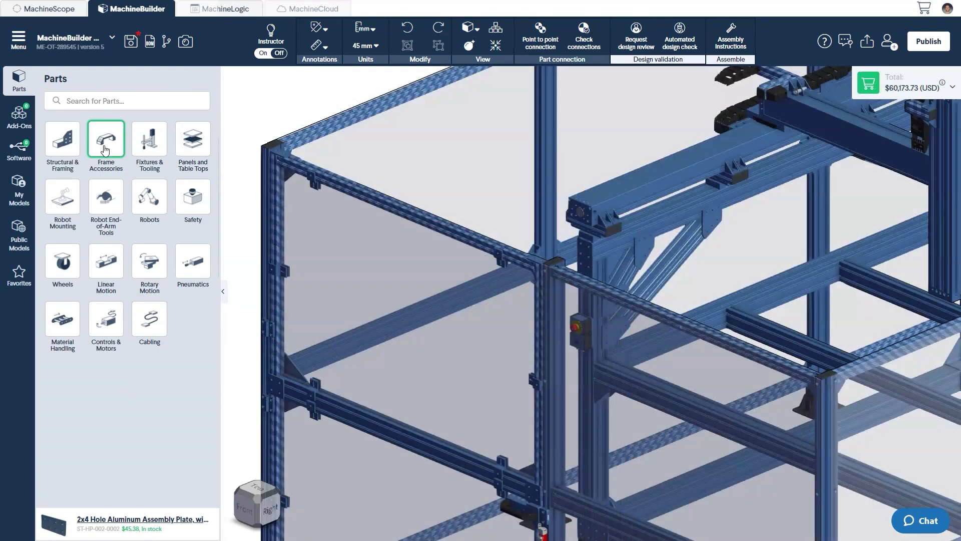
pyautogui.click(90, 144)
pyautogui.scroll(-3, 200, 250)
pyautogui.scroll(-3, 196, 367)
pyautogui.moveTo(61, 389); pyautogui.dragTo(280, 220)
pyautogui.click(266, 198)
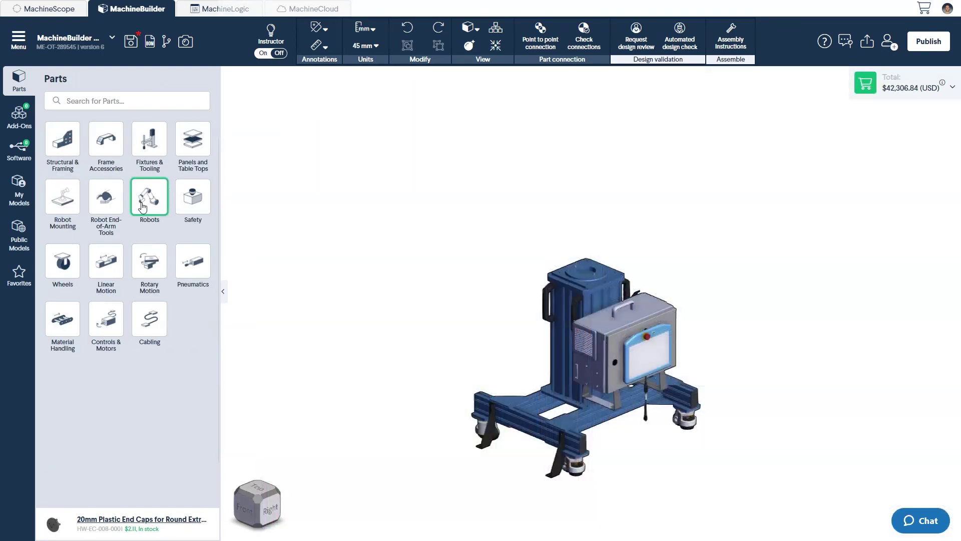
# - Mount the Universal Robots UR10e arm on the pedestal column
pyautogui.click(144, 204)
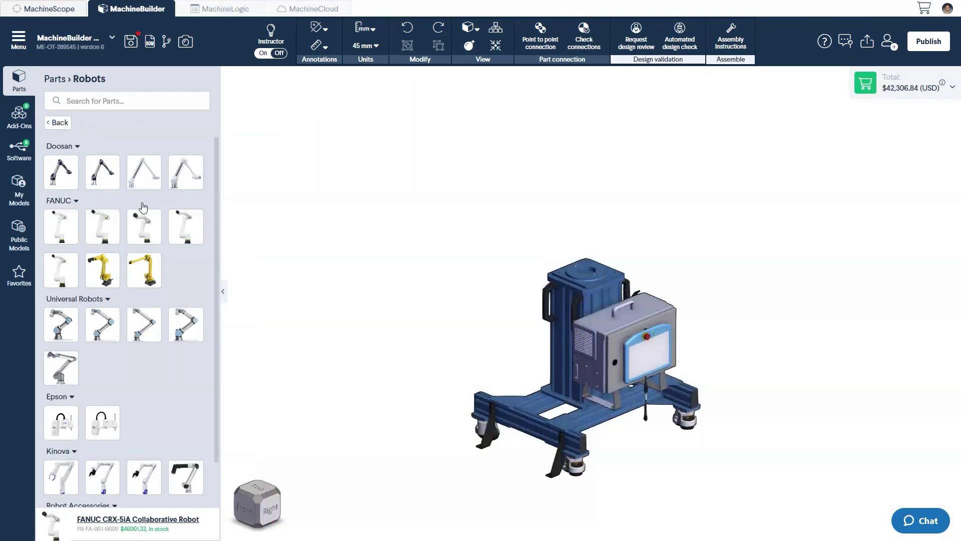
pyautogui.click(144, 324)
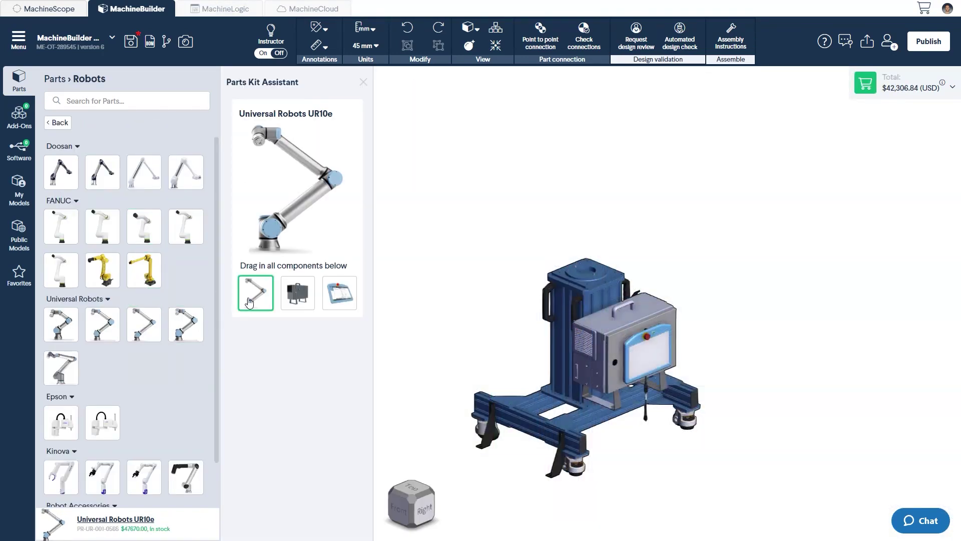
pyautogui.moveTo(250, 302); pyautogui.dragTo(518, 253)
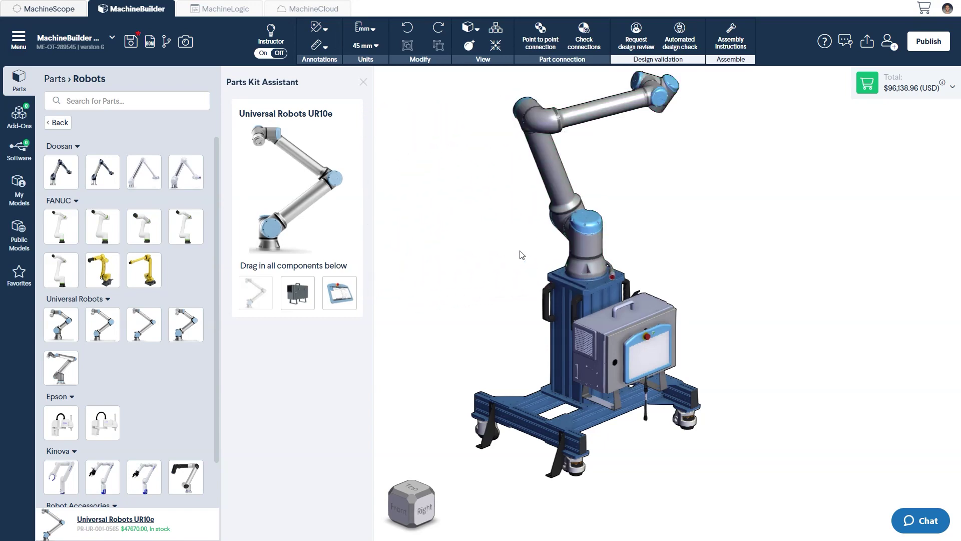
pyautogui.click(363, 81)
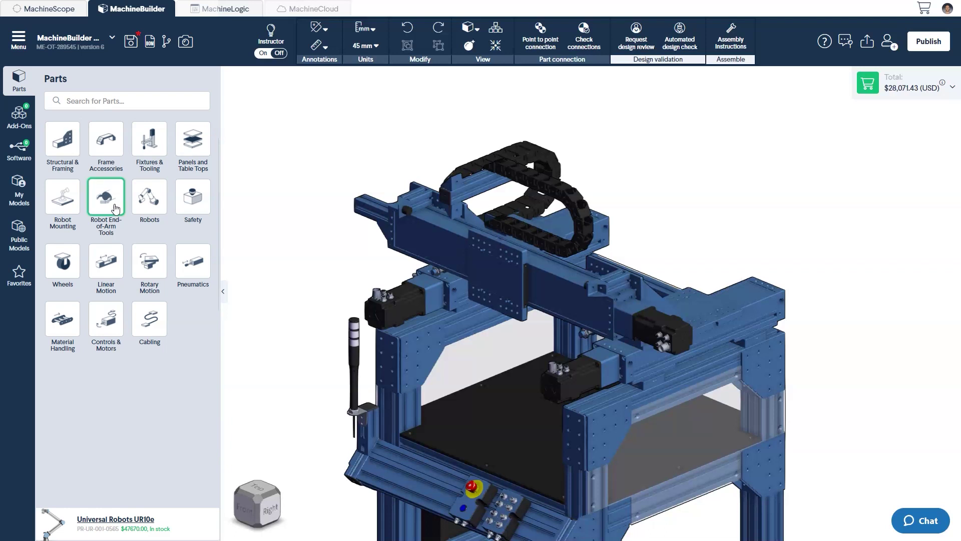
# - Add a 585 mm enclosed screw actuator from linear motion parts to the model
pyautogui.click(123, 271)
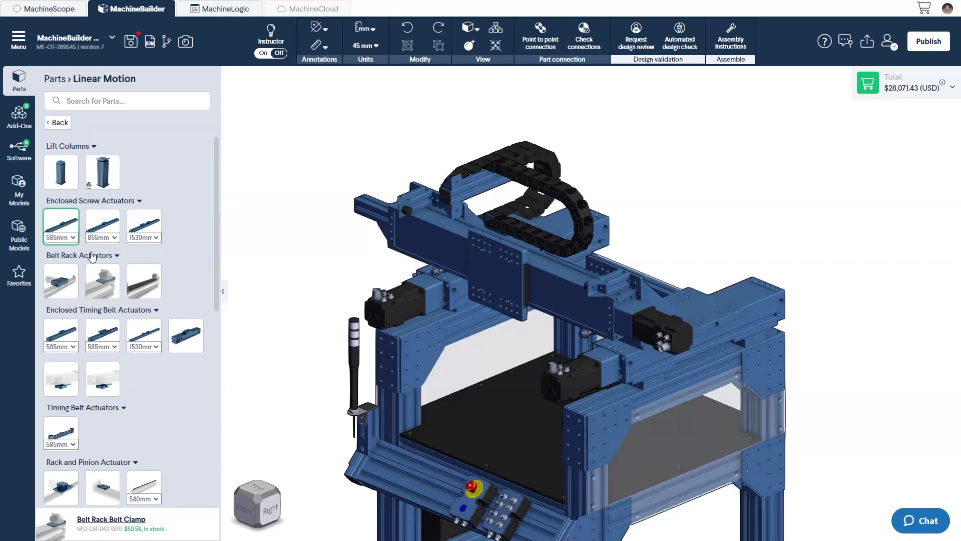
pyautogui.moveTo(61, 224); pyautogui.dragTo(519, 260)
pyautogui.click(518, 259)
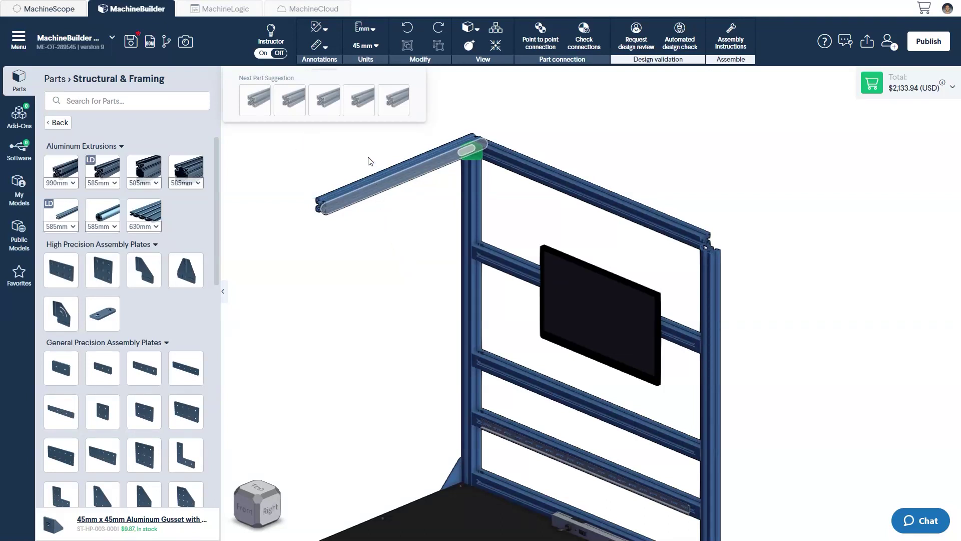
# - Place the suggested 675 mm extrusion into the model, then select and delete it
pyautogui.click(358, 106)
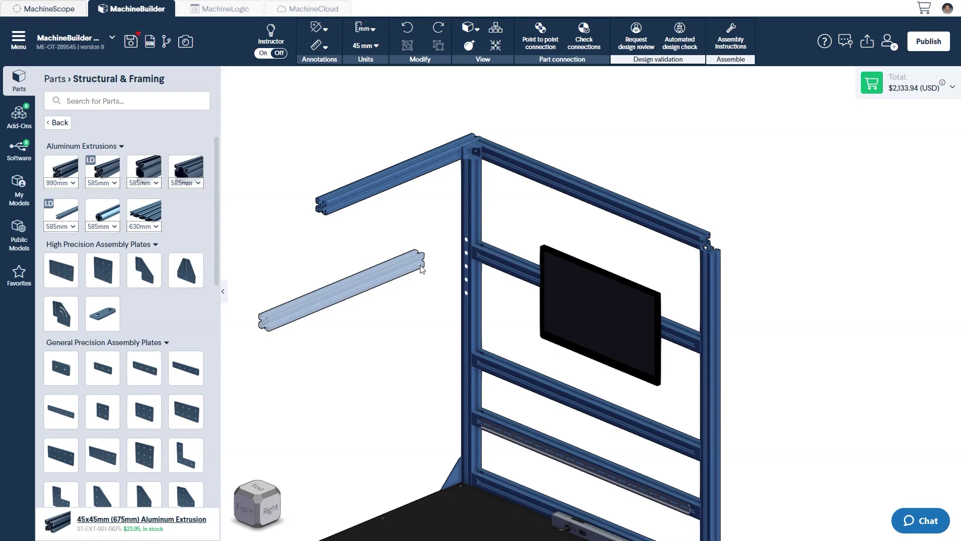
pyautogui.press('i')
pyautogui.click(422, 270)
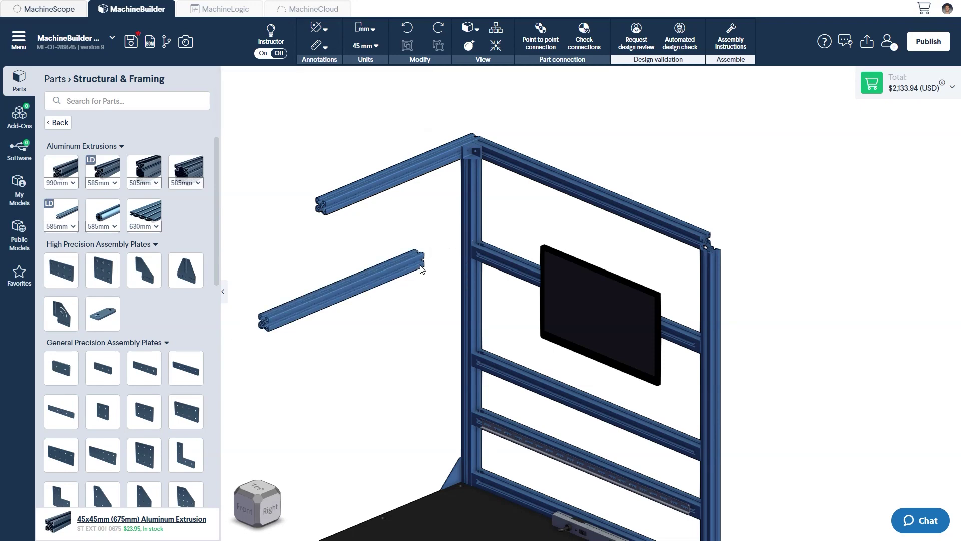
pyautogui.click(422, 270)
pyautogui.press('Delete')
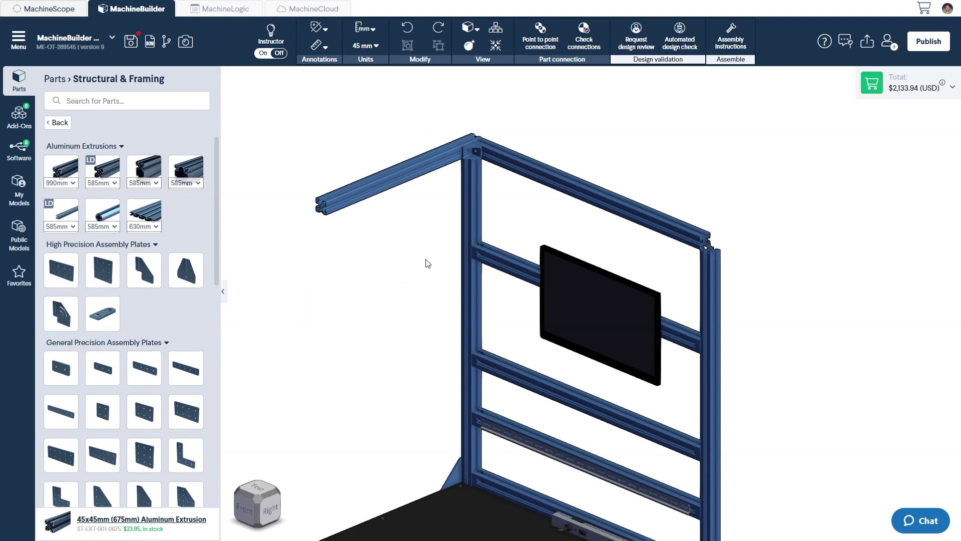
# - Attach a suggested 675 mm extrusion from the top corner gusset, moved up near the top rail
pyautogui.click(461, 167)
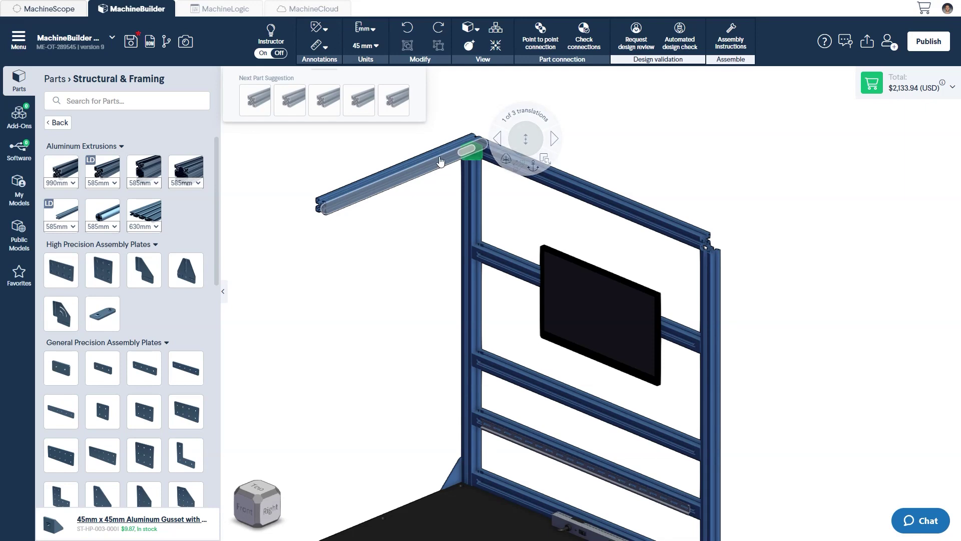
pyautogui.click(369, 114)
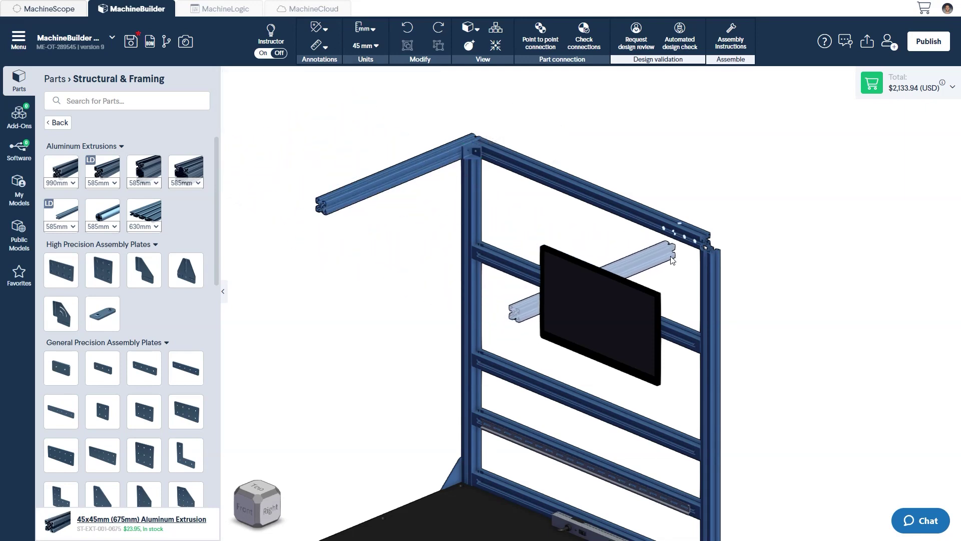
pyautogui.scroll(5, 664, 258)
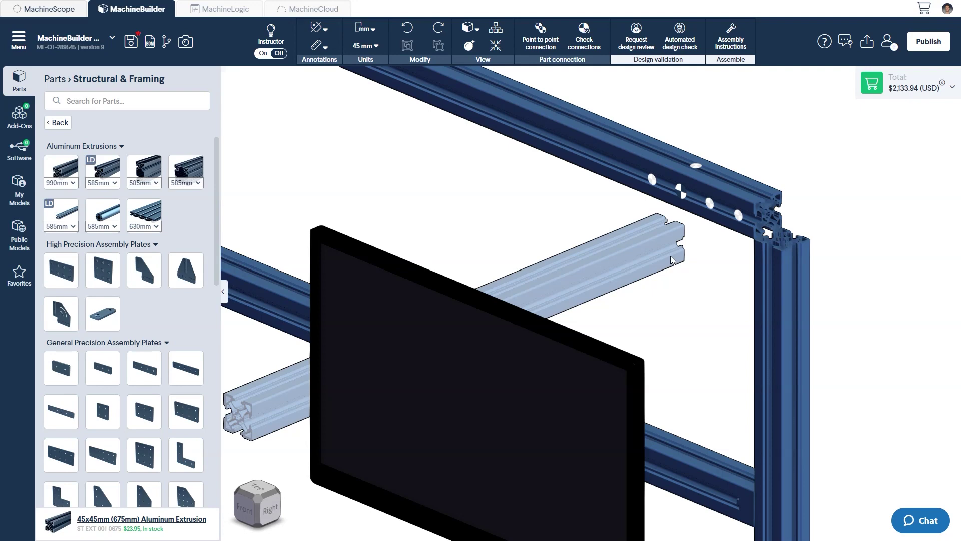
pyautogui.moveTo(671, 259); pyautogui.dragTo(681, 197)
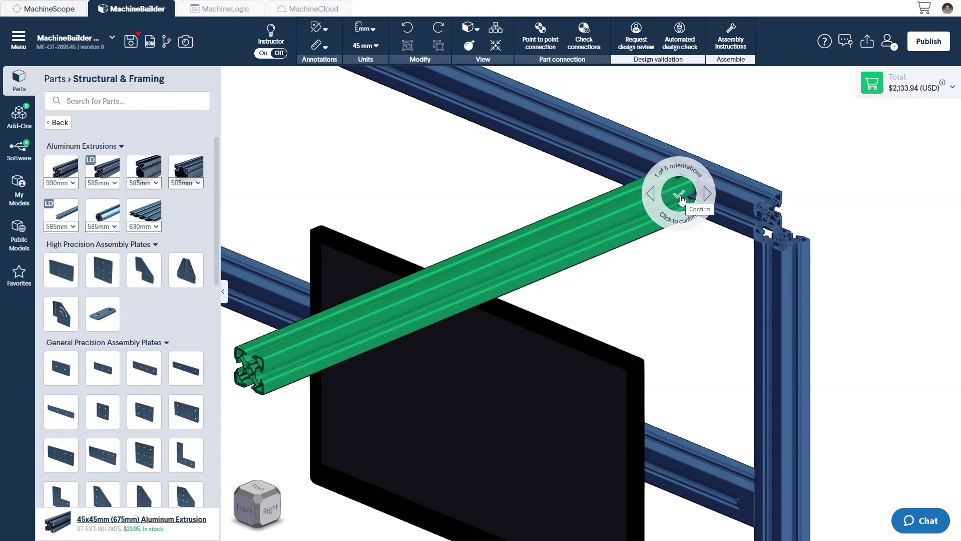
pyautogui.click(679, 200)
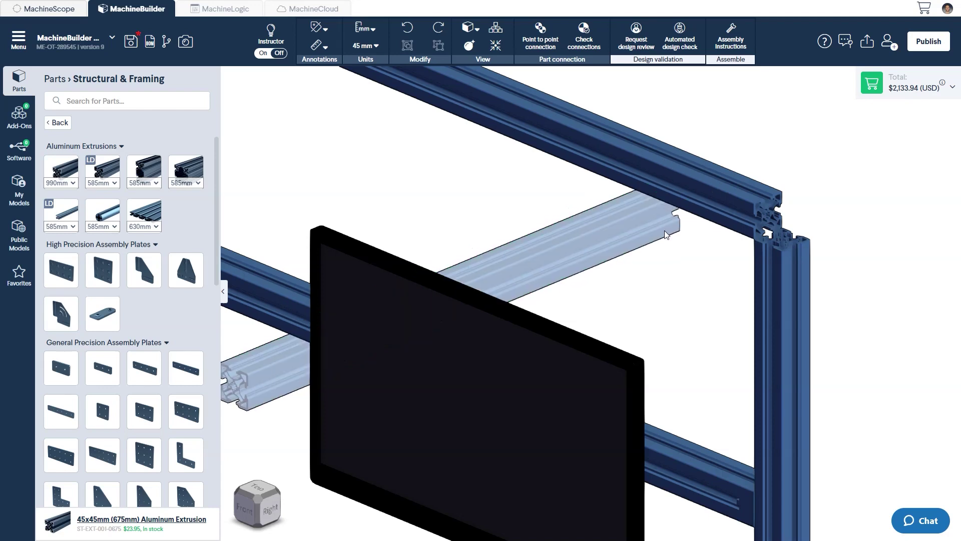
# - Snap the 675 mm beam to the top rail's end and rotate it horizontal before confirming
pyautogui.click(767, 231)
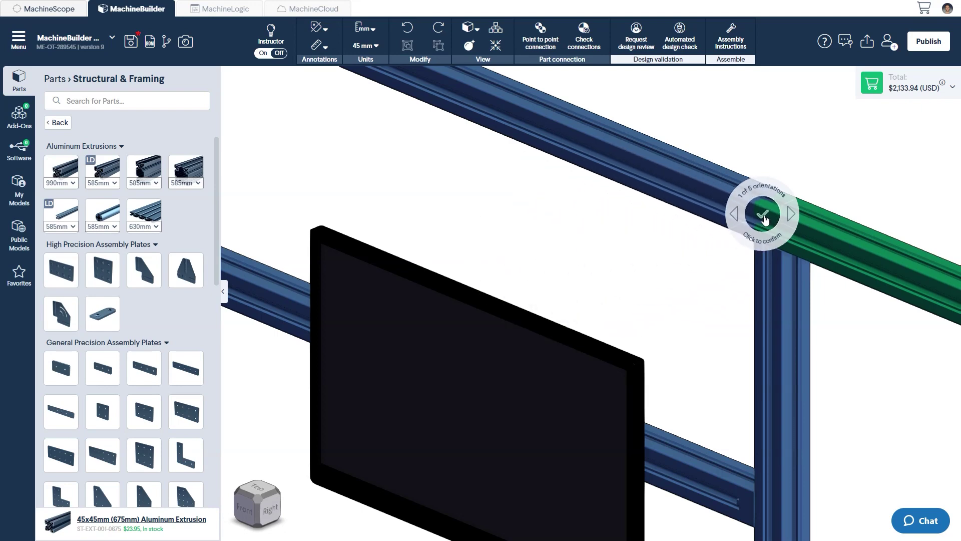
pyautogui.press('Right')
pyautogui.press('Right')
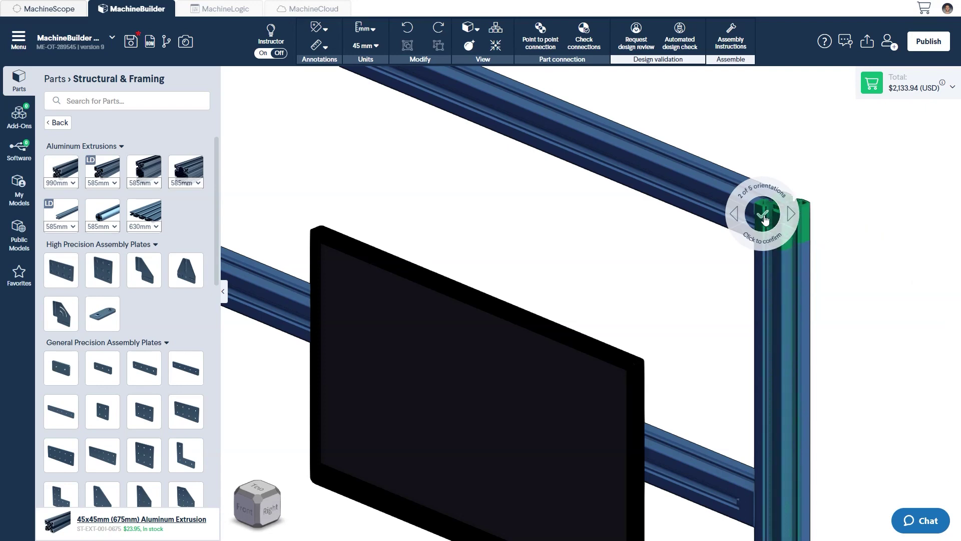
pyautogui.press('Right')
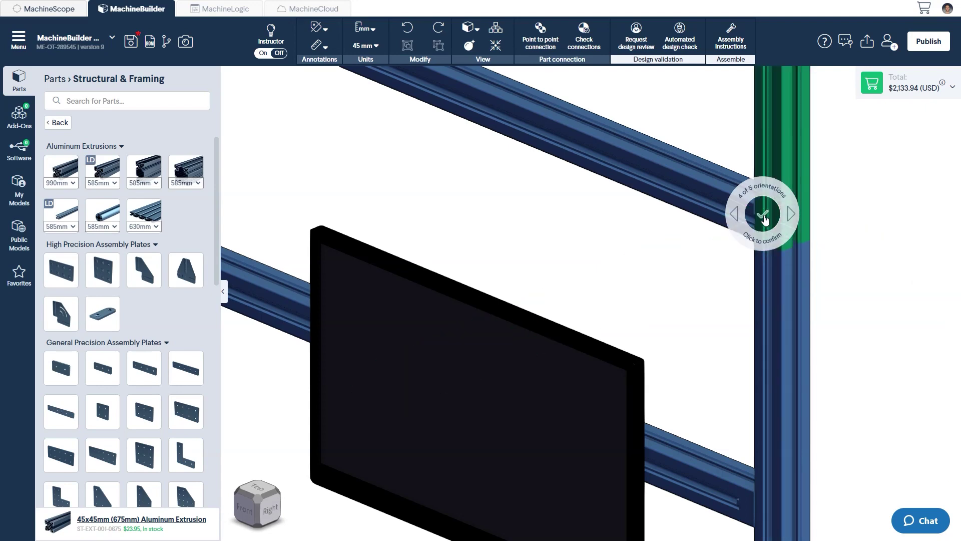
pyautogui.press('Left')
pyautogui.press('Left')
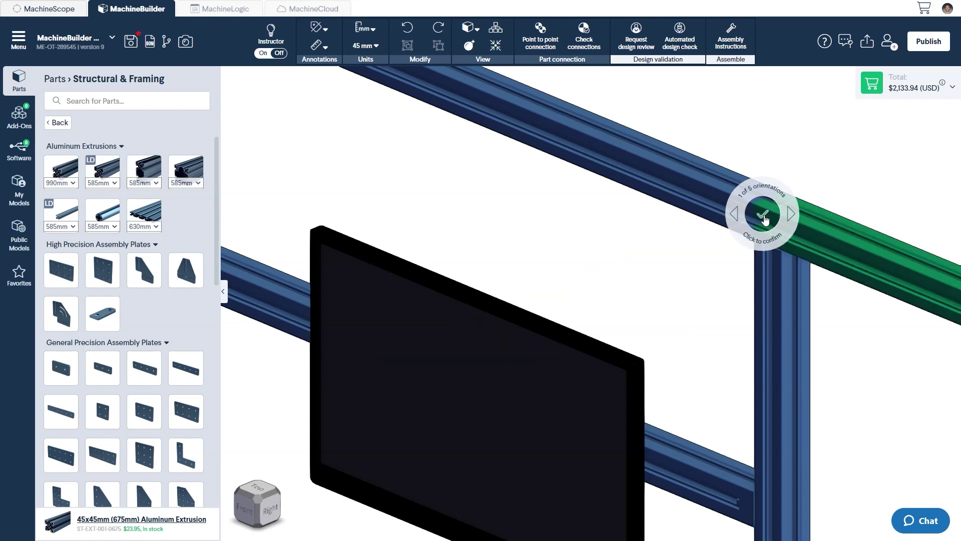
pyautogui.press('Right')
pyautogui.press('Right')
pyautogui.press('Left')
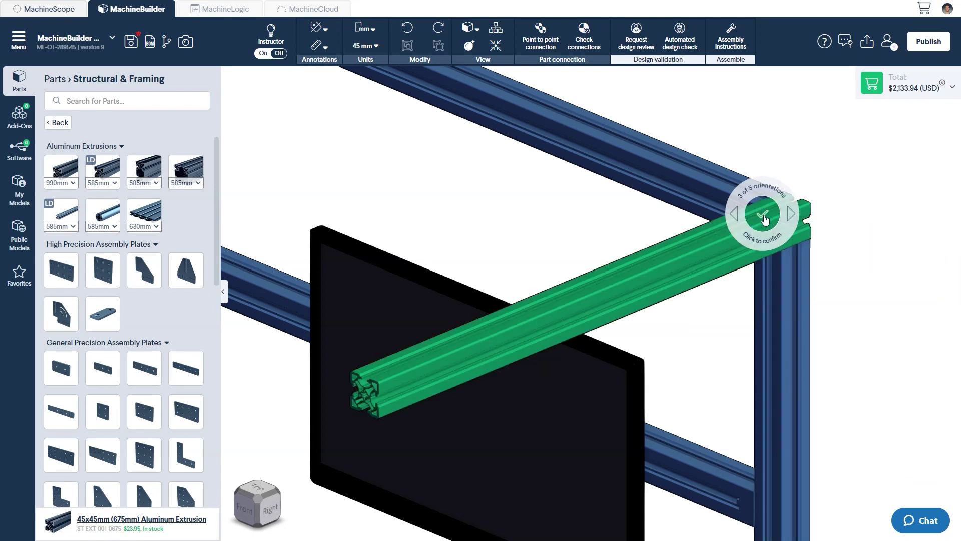
pyautogui.press('Right')
pyautogui.press('Left')
pyautogui.click(763, 215)
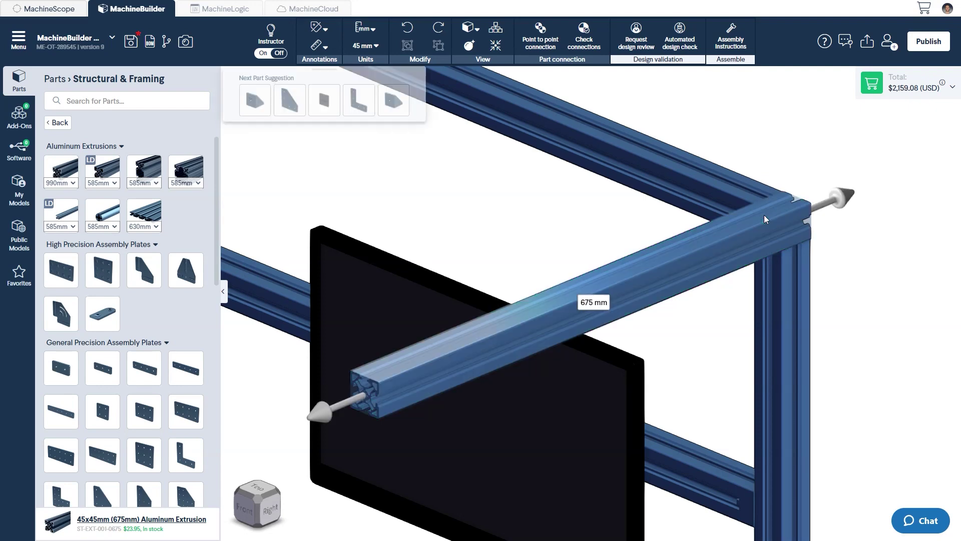
# - Zoom out and place a 990 mm extrusion at the frame's left, then undo it
pyautogui.click(674, 223)
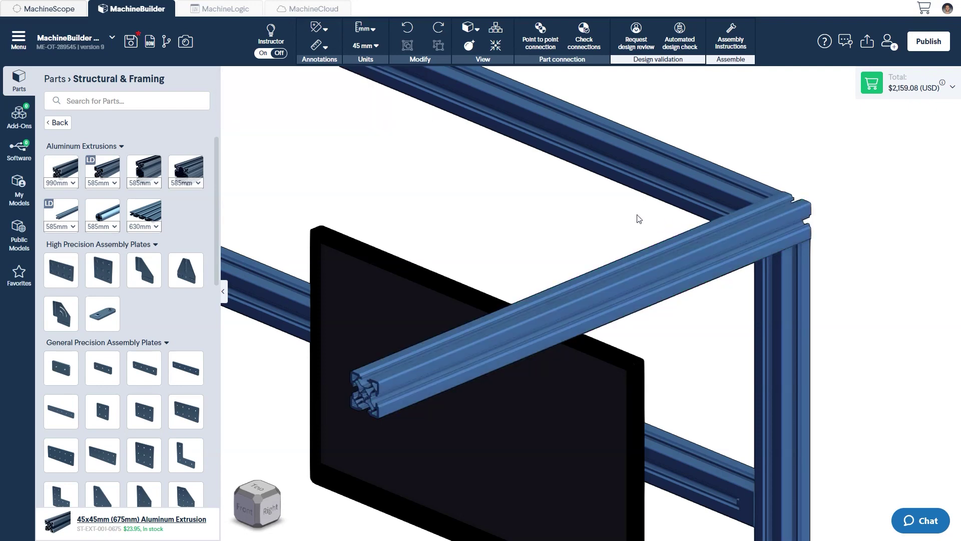
pyautogui.scroll(-5, 638, 218)
pyautogui.moveTo(637, 217); pyautogui.dragTo(765, 260, button='right')
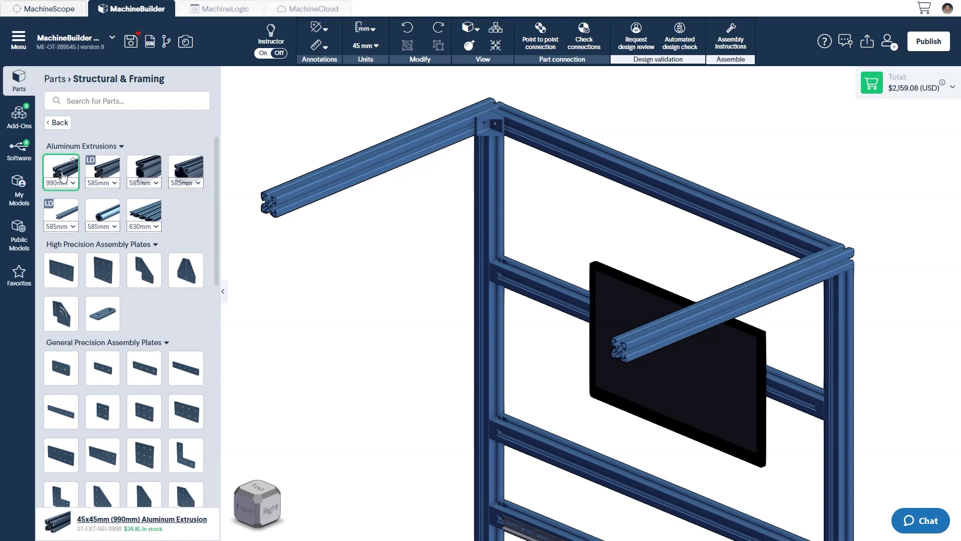
pyautogui.moveTo(125, 226); pyautogui.dragTo(574, 232)
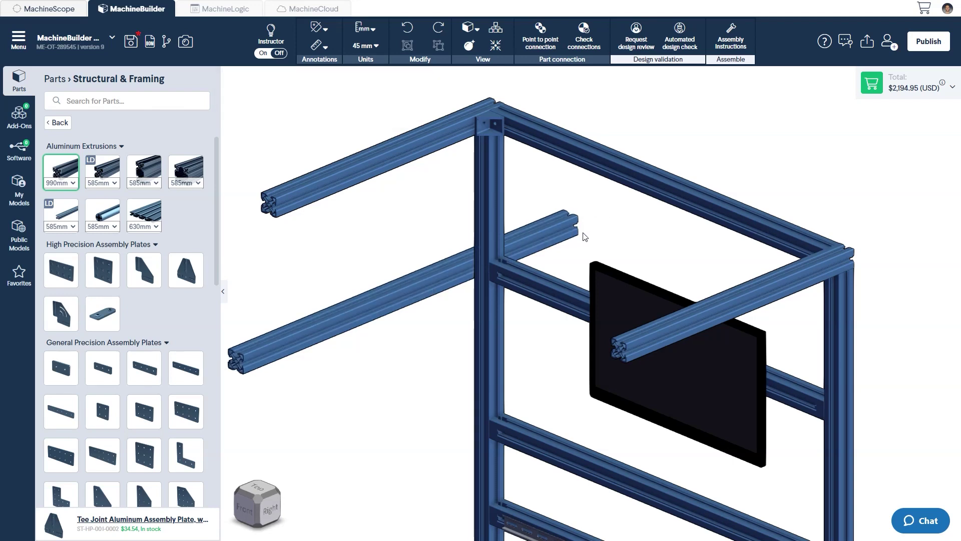
pyautogui.moveTo(565, 230); pyautogui.dragTo(287, 210)
pyautogui.click(286, 205)
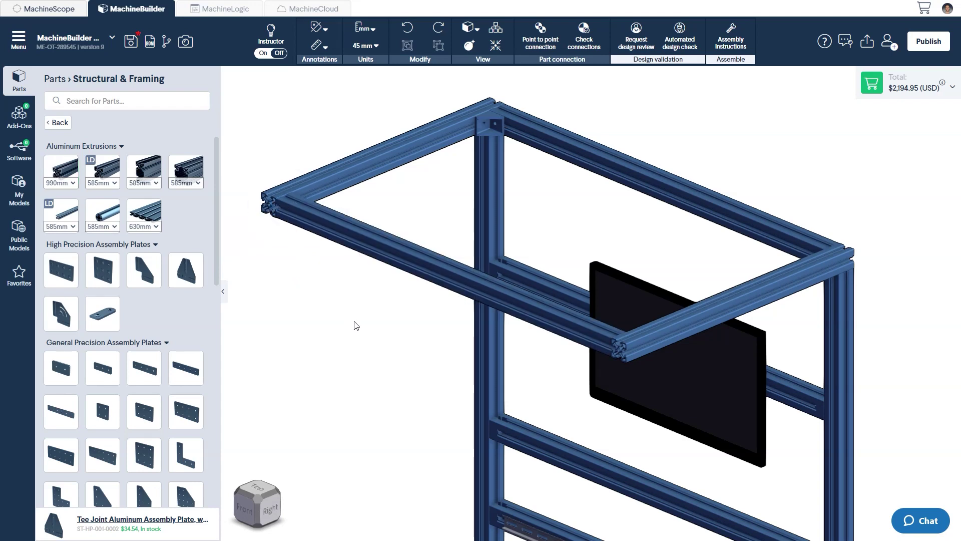
pyautogui.hotkey('ctrl', 'z')
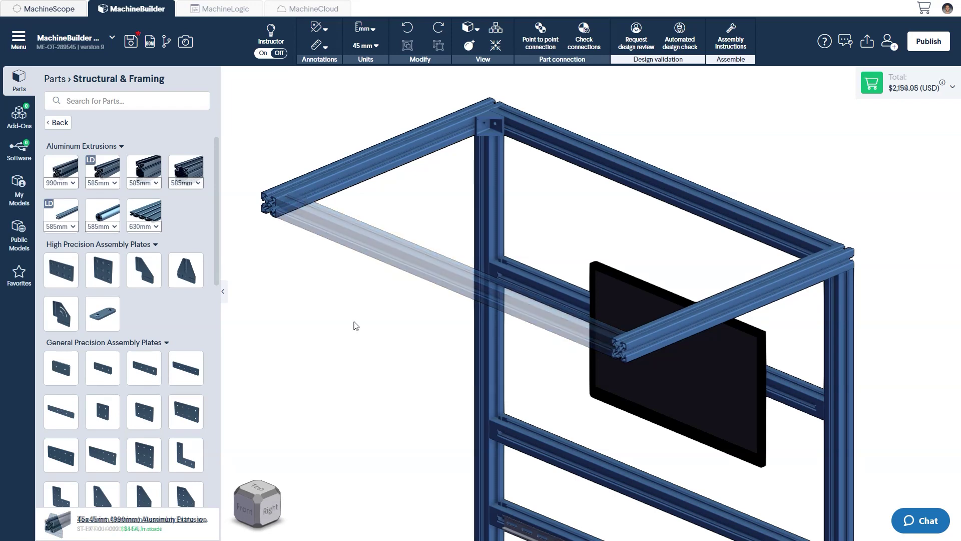
# - Re-add the 990 mm extrusion and slide it to the frame's top-left corner
pyautogui.click(65, 173)
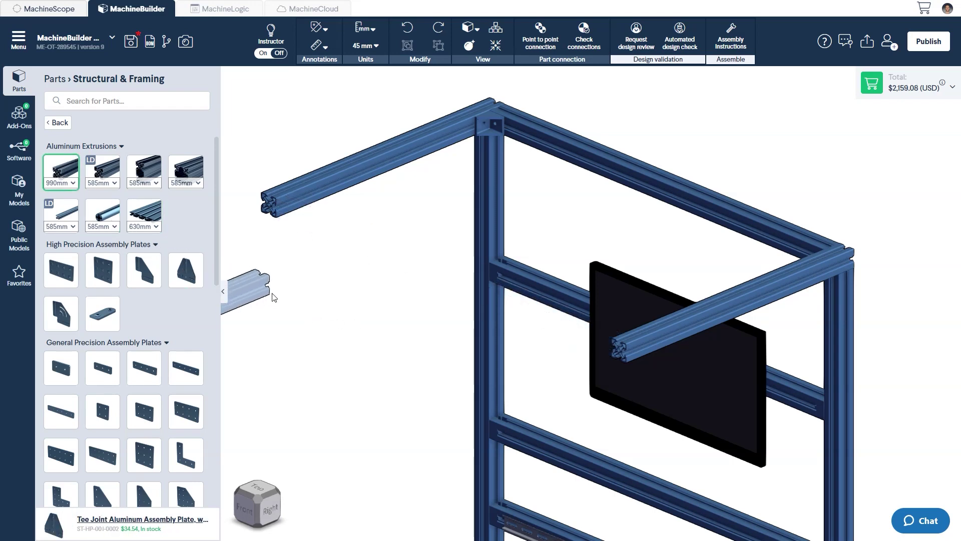
pyautogui.click(429, 257)
pyautogui.click(420, 258)
pyautogui.click(451, 294)
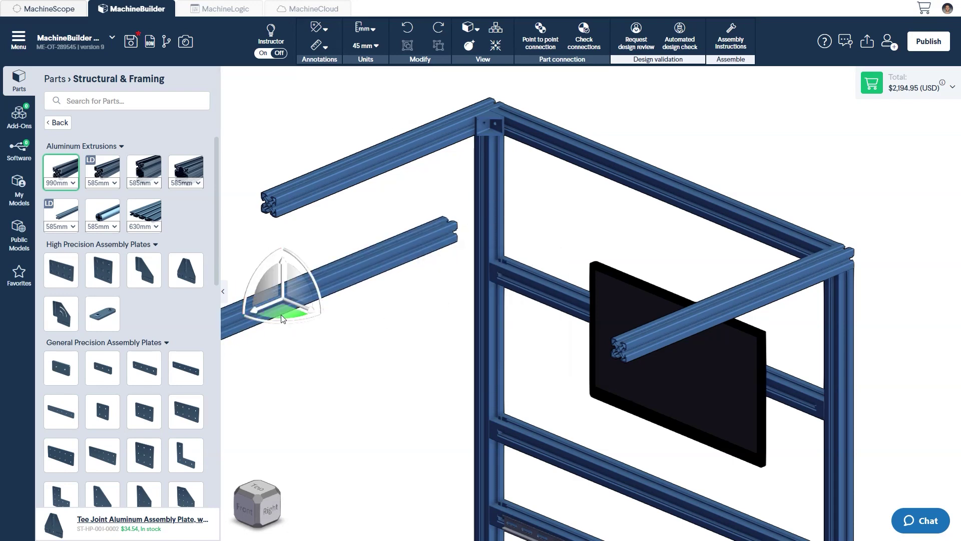
pyautogui.moveTo(280, 315); pyautogui.dragTo(287, 209)
pyautogui.click(286, 206)
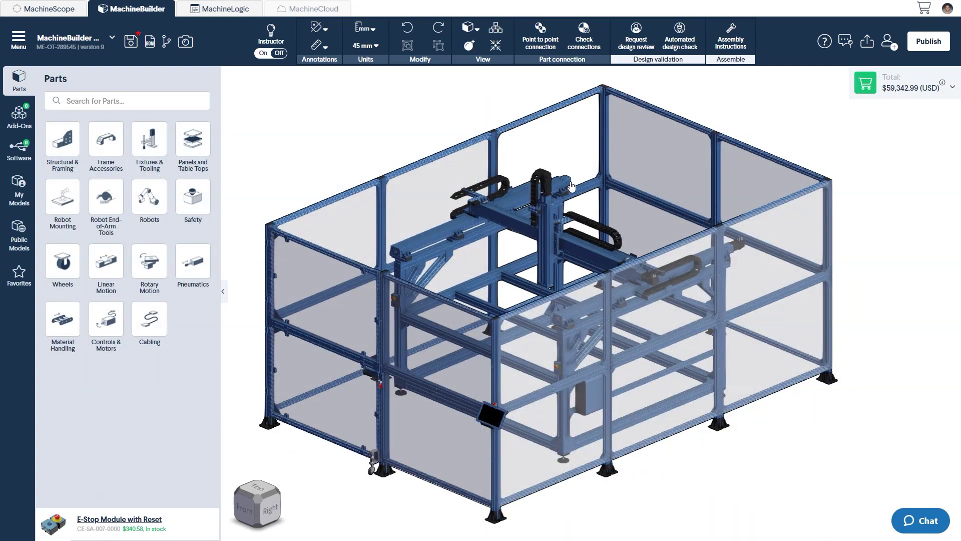
# - Place a servo motor from Controls & Motors on the gantry carriage beam
pyautogui.scroll(8, 571, 187)
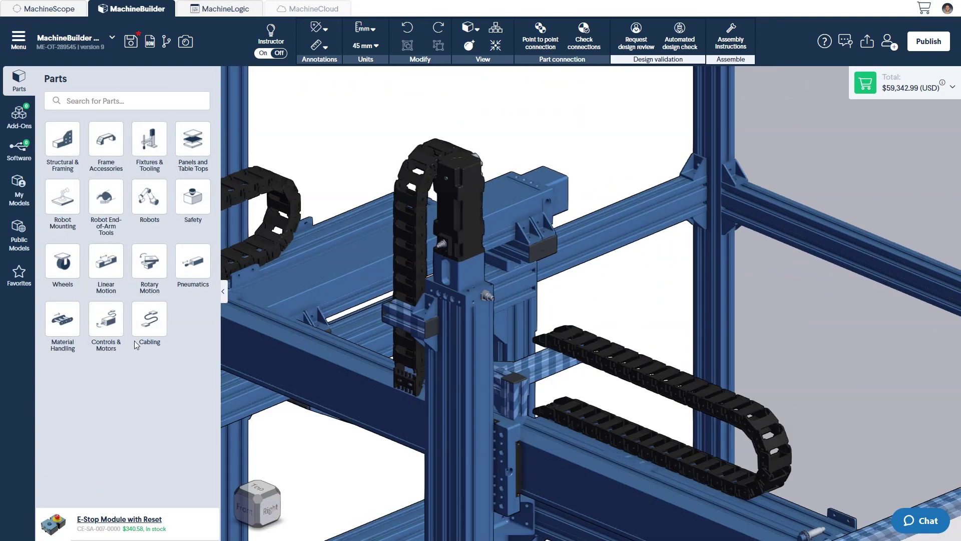
pyautogui.click(115, 333)
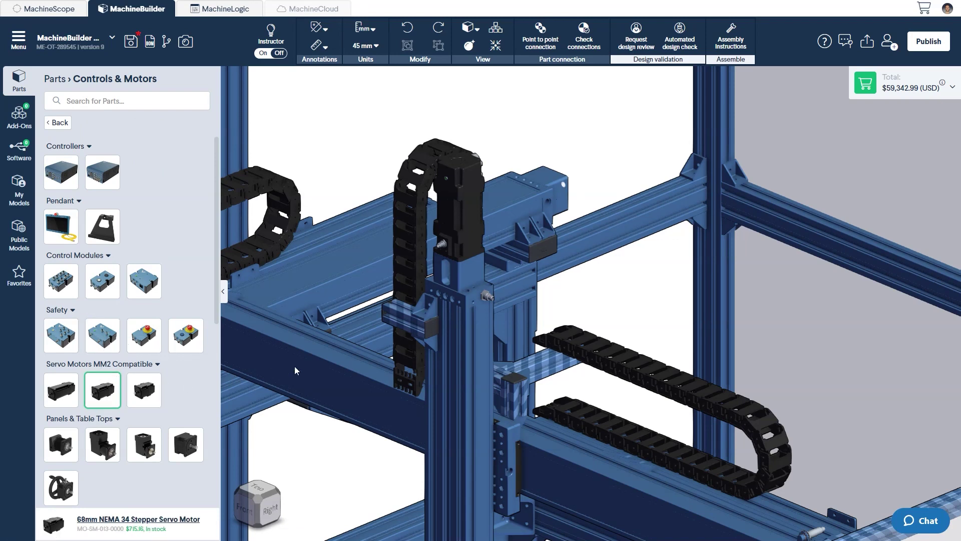
pyautogui.moveTo(303, 369); pyautogui.dragTo(564, 190)
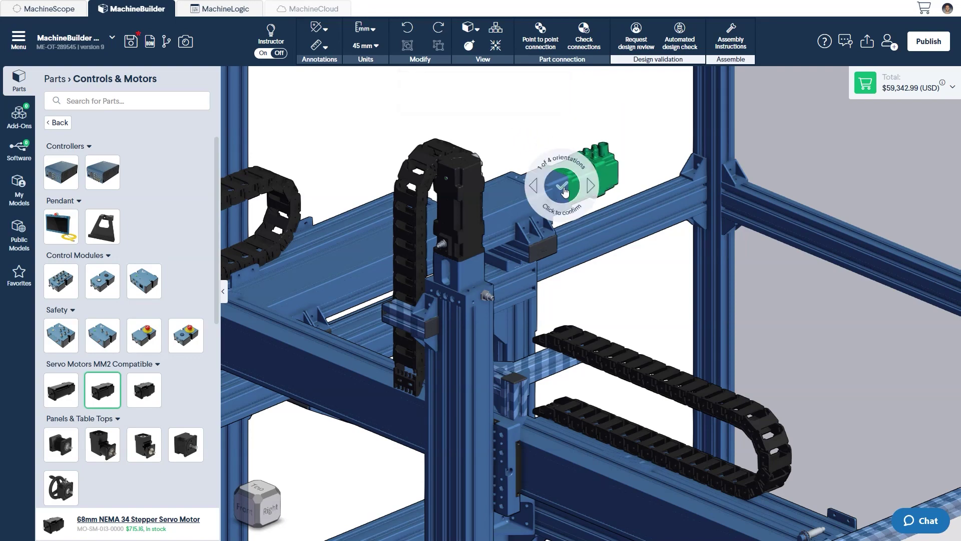
pyautogui.click(564, 190)
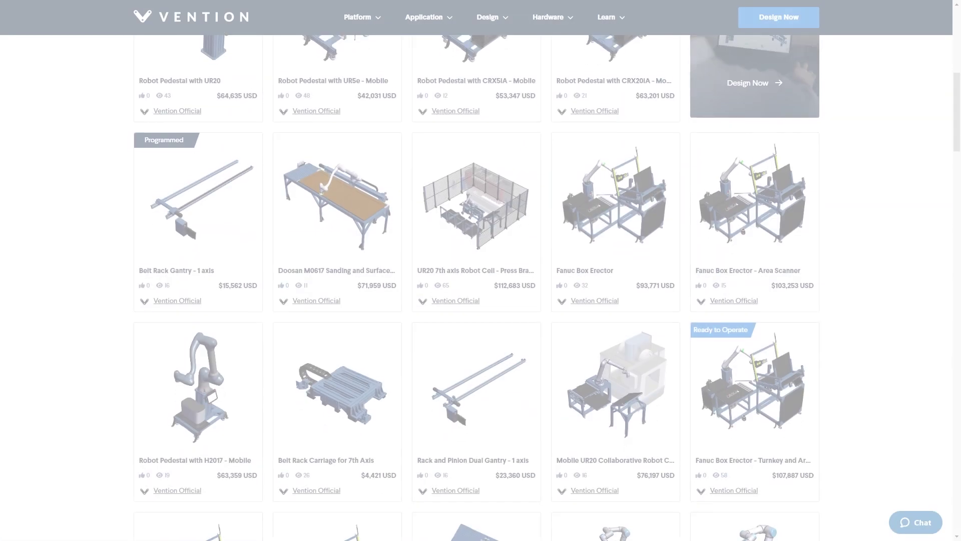
pyautogui.scroll(-5, 481, 270)
pyautogui.scroll(-4, 480, 270)
pyautogui.scroll(-4, 480, 270)
pyautogui.scroll(-4, 480, 270)
pyautogui.scroll(-1, 481, 270)
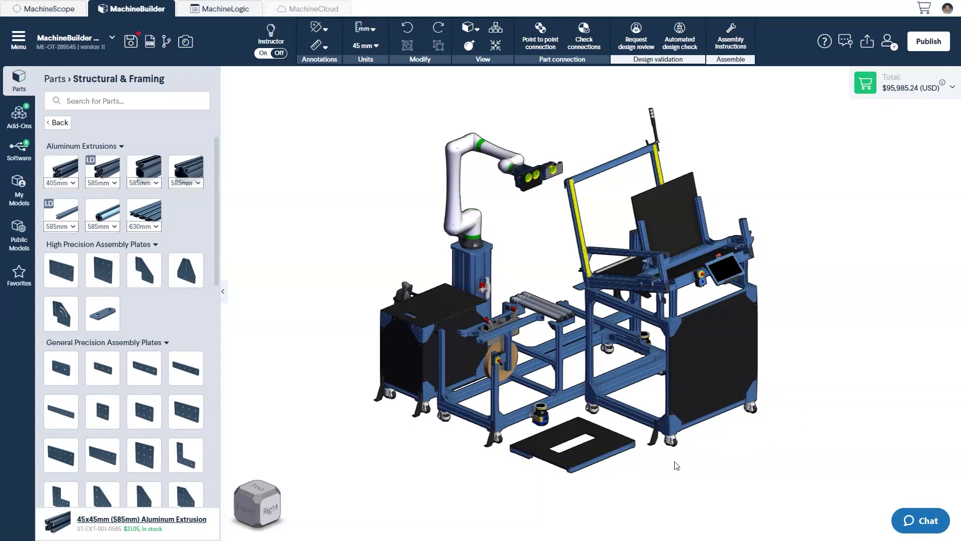
# - Add an extrusion along the plate's front edge and move the corner connector to its front-right corner
pyautogui.scroll(5, 573, 478)
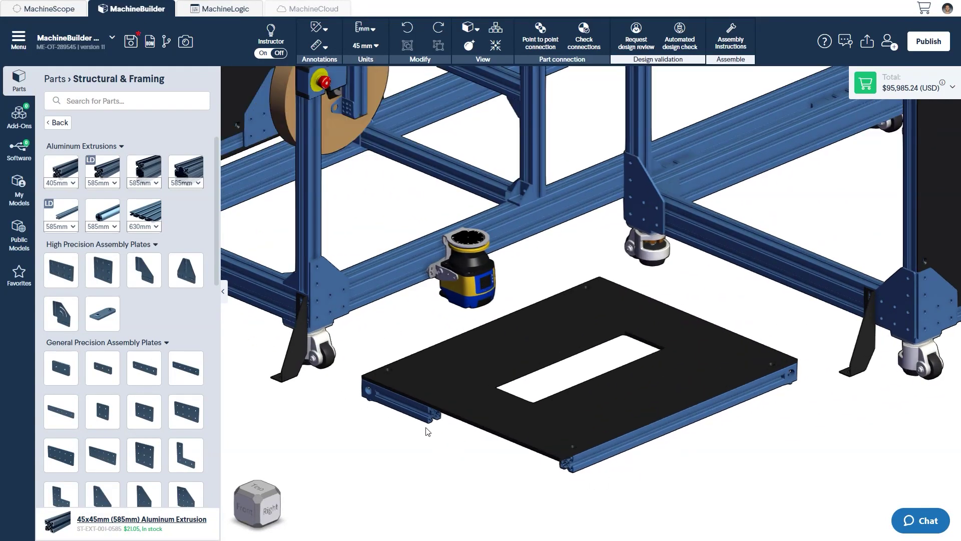
pyautogui.moveTo(426, 428)
pyautogui.mouseDown()
pyautogui.moveTo(509, 466)
pyautogui.moveTo(545, 497)
pyautogui.mouseUp()
pyautogui.click(373, 395)
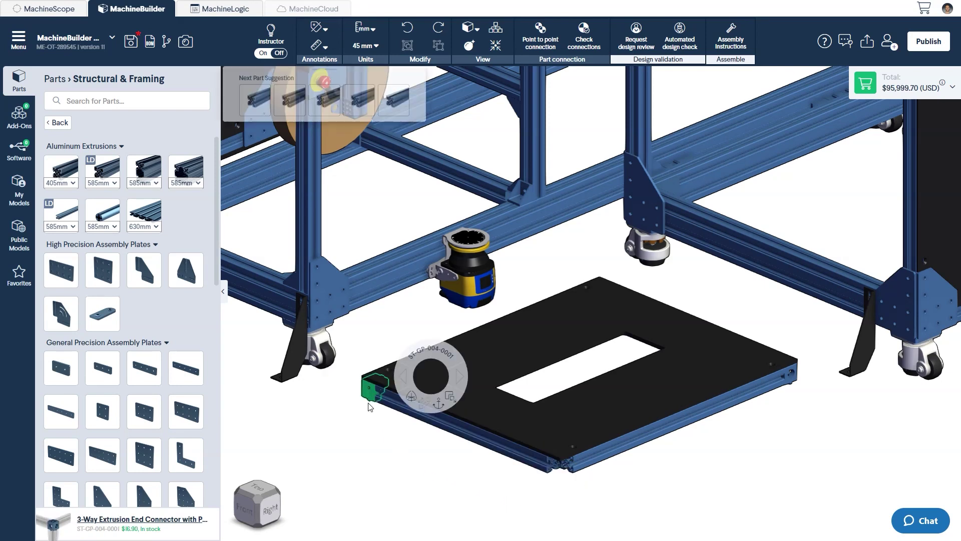
pyautogui.moveTo(369, 411); pyautogui.dragTo(561, 467)
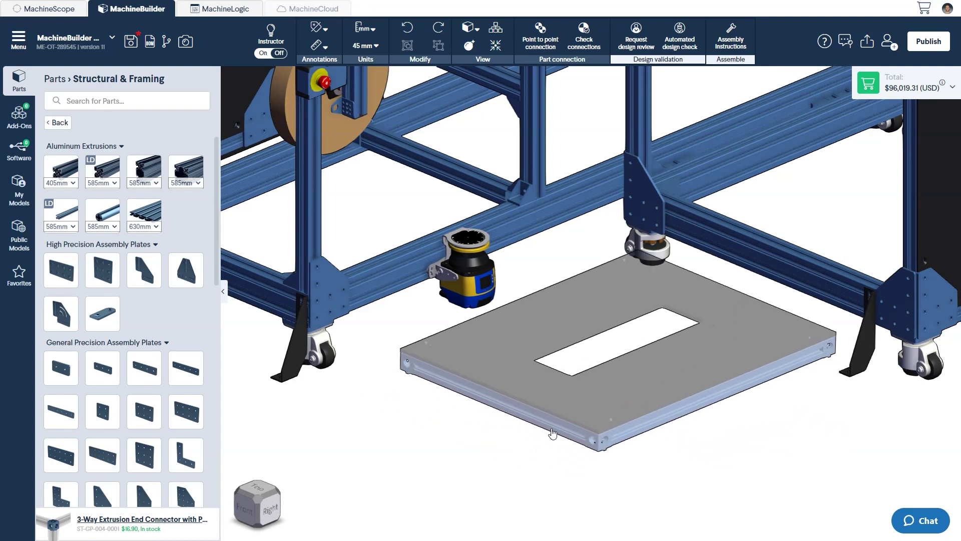
# - Try lifting the black cut-out panel onto the roller table top, then pick it up again
pyautogui.scroll(-2, 535, 458)
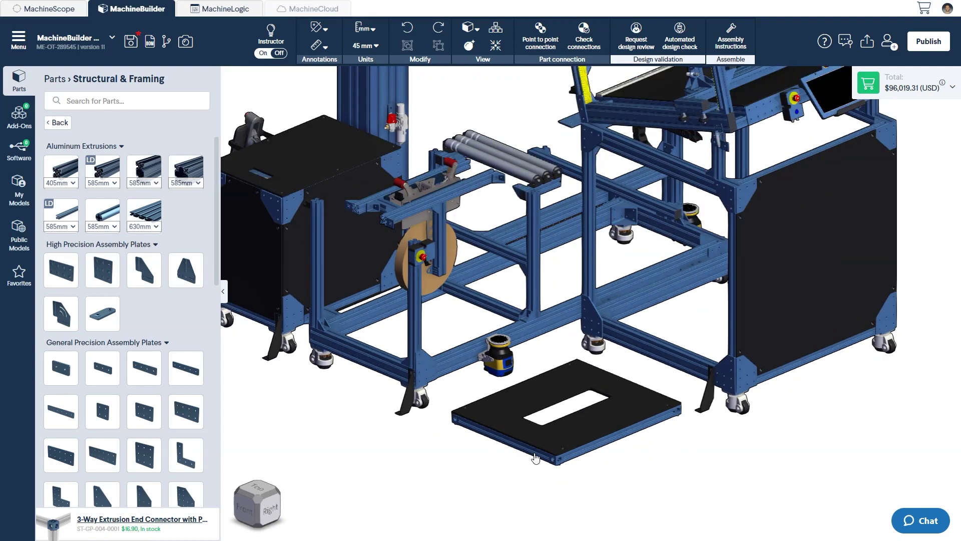
pyautogui.moveTo(536, 457); pyautogui.dragTo(645, 473, button='right')
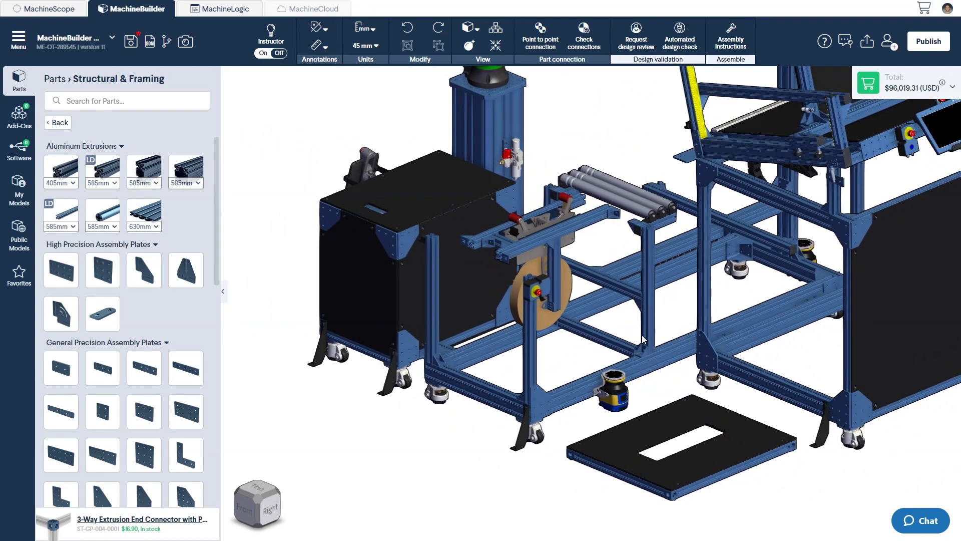
pyautogui.scroll(2, 644, 333)
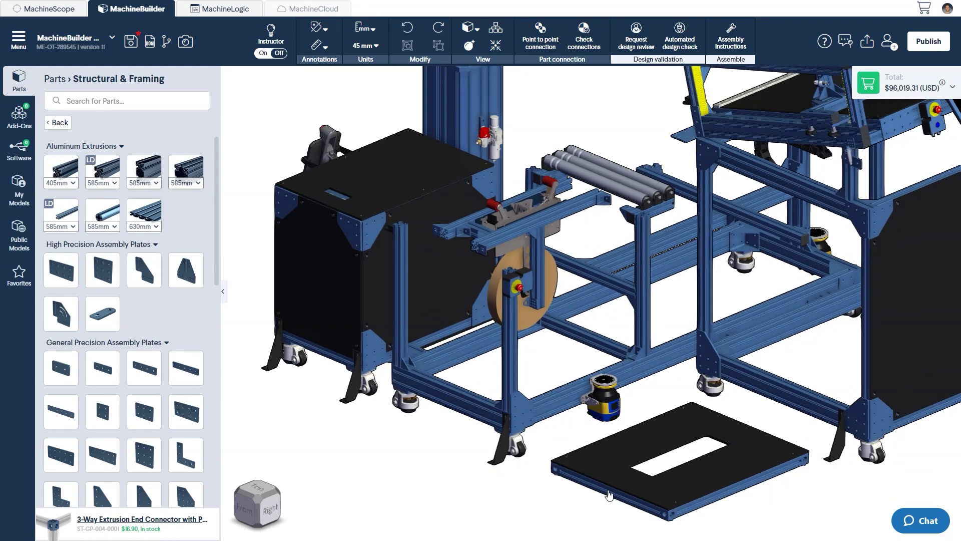
pyautogui.moveTo(610, 490); pyautogui.dragTo(442, 236)
pyautogui.moveTo(466, 284); pyautogui.dragTo(614, 493)
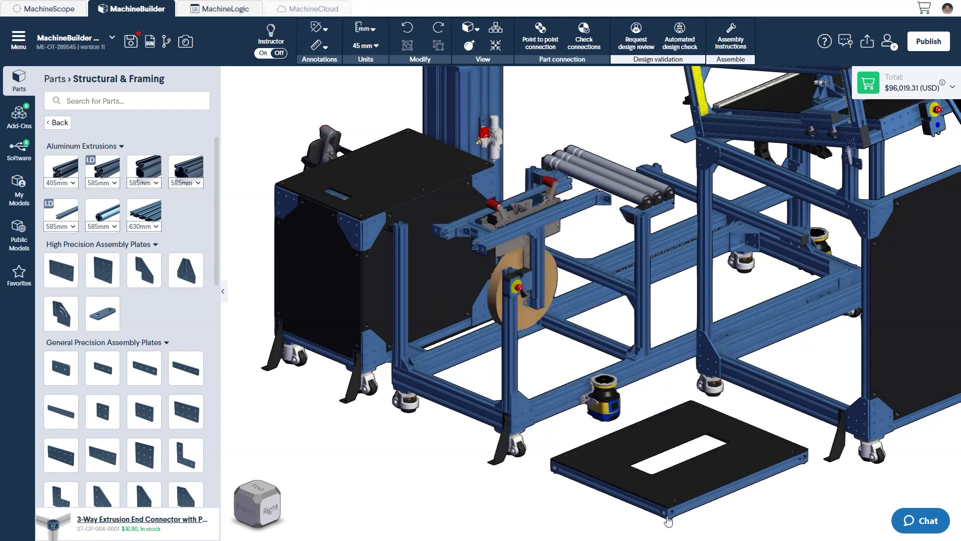
pyautogui.moveTo(669, 521); pyautogui.dragTo(510, 276)
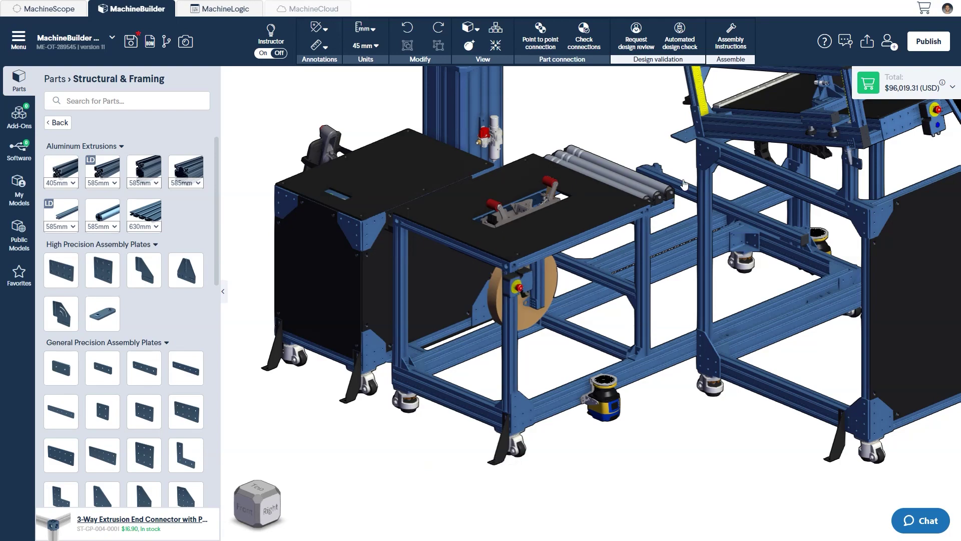
# - Drop the black cut-out panel from the floor onto the front table frame
pyautogui.scroll(-5, 687, 180)
pyautogui.scroll(5, 604, 310)
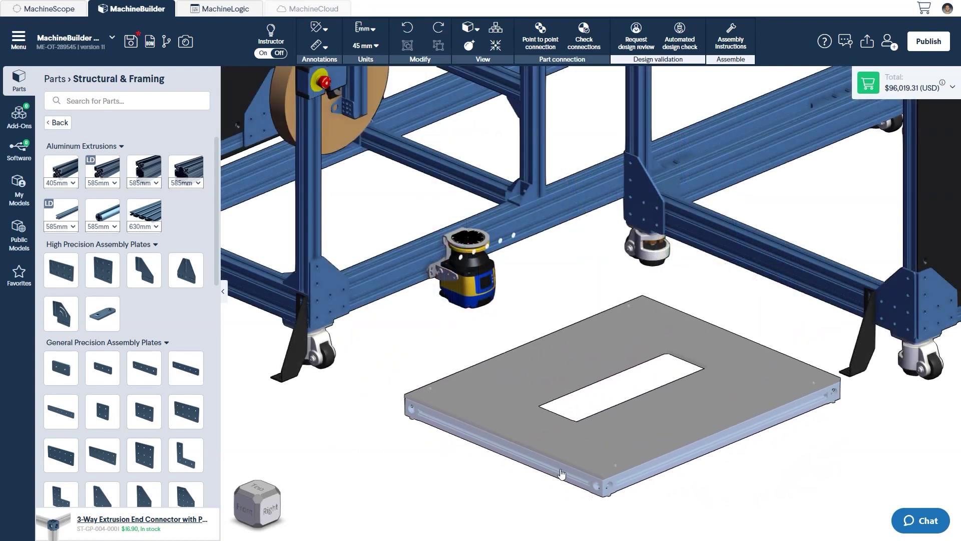
pyautogui.scroll(-3, 572, 442)
pyautogui.scroll(2, 572, 474)
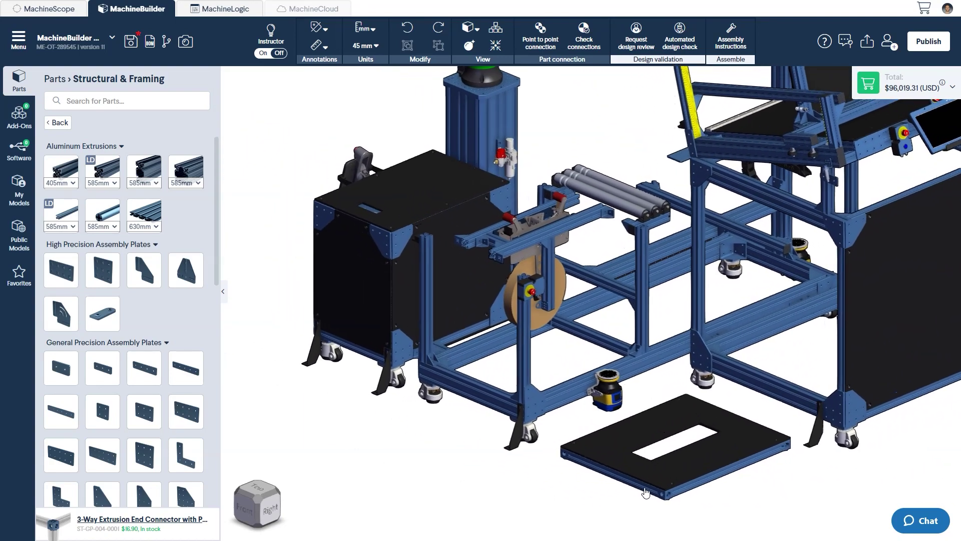
pyautogui.scroll(2, 626, 357)
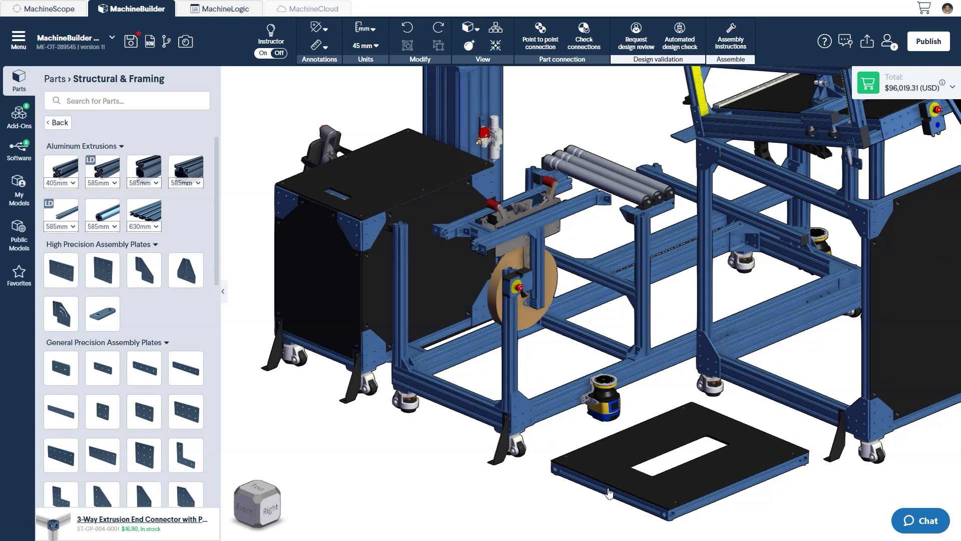
pyautogui.moveTo(609, 494)
pyautogui.mouseDown()
pyautogui.moveTo(478, 264)
pyautogui.moveTo(398, 231)
pyautogui.moveTo(449, 252)
pyautogui.moveTo(523, 482)
pyautogui.moveTo(576, 498)
pyautogui.moveTo(608, 490)
pyautogui.mouseUp()
pyautogui.moveTo(668, 515); pyautogui.dragTo(511, 274)
pyautogui.scroll(-5, 702, 158)
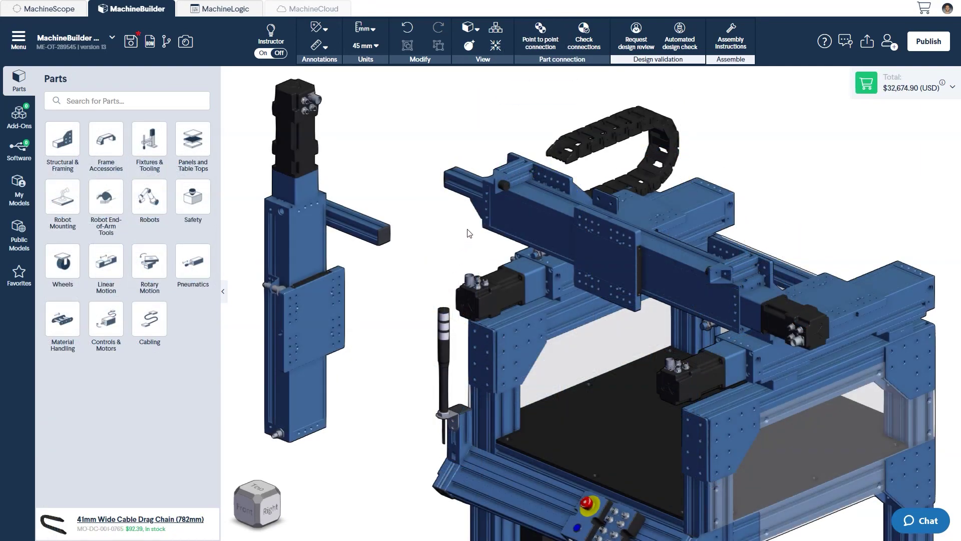
# - Enable point-to-point connection and snap the vertical actuator upright onto the carriage plate
pyautogui.click(540, 40)
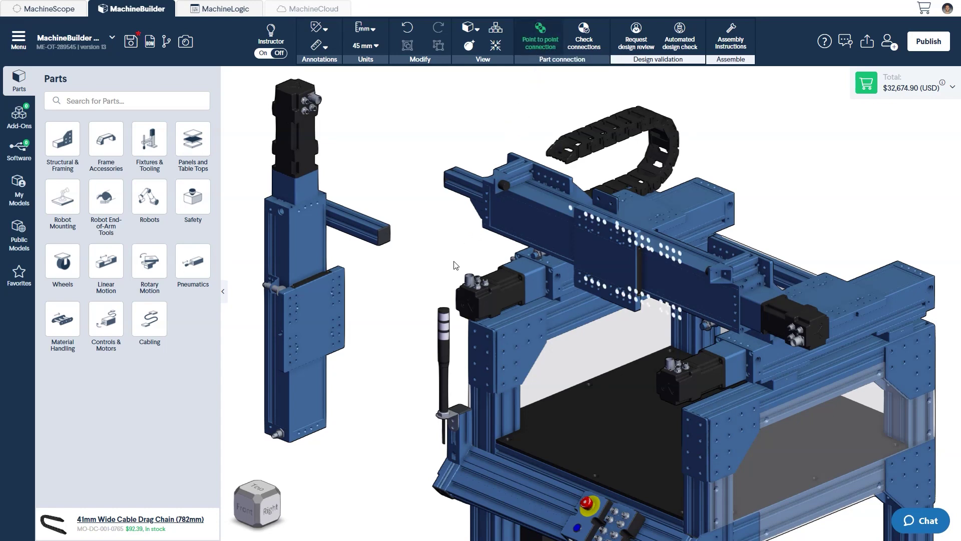
pyautogui.scroll(5, 372, 345)
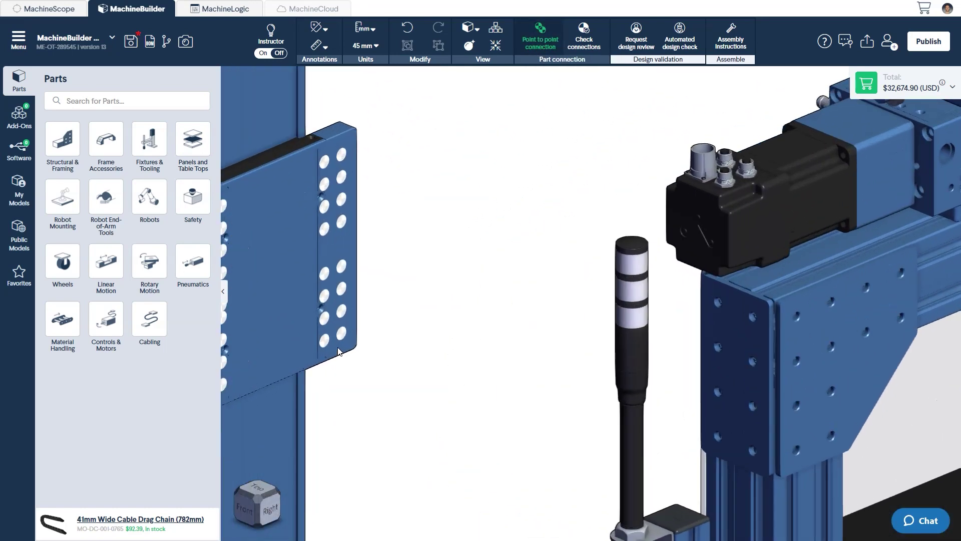
pyautogui.scroll(-5, 358, 338)
pyautogui.scroll(1, 391, 333)
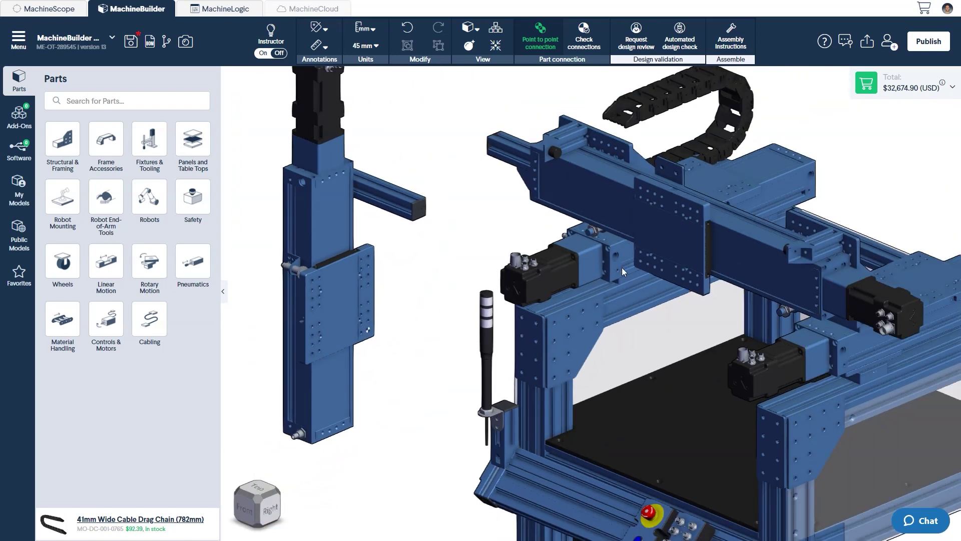
pyautogui.click(639, 262)
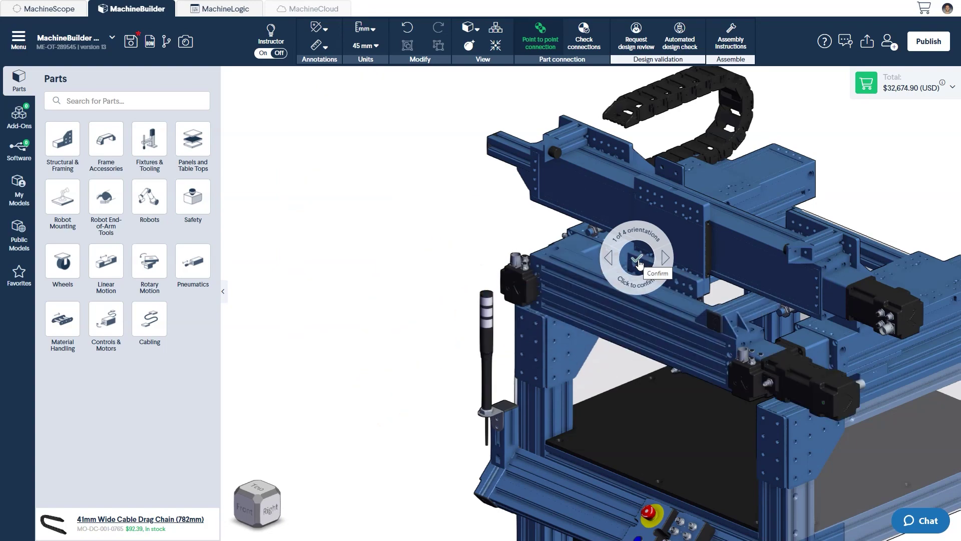
pyautogui.click(639, 263)
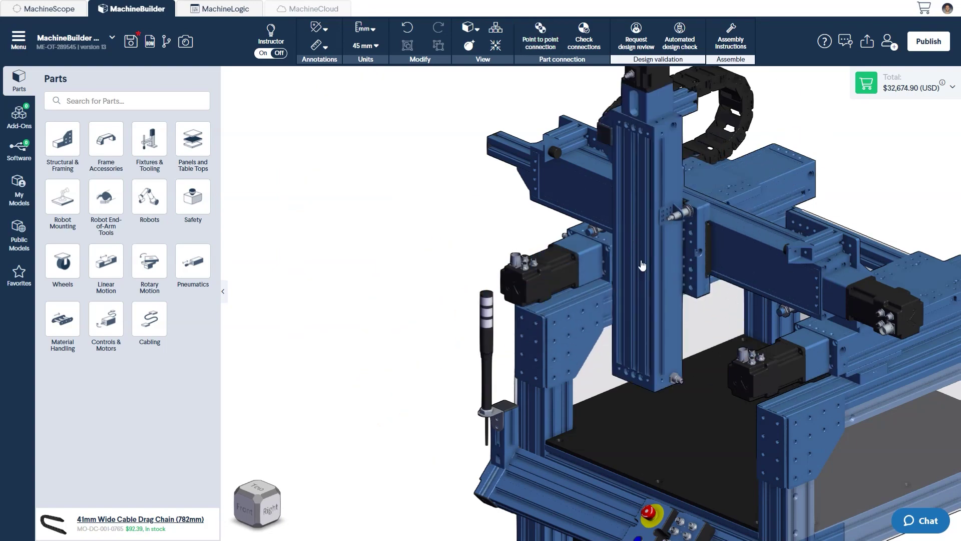
pyautogui.moveTo(641, 268); pyautogui.dragTo(489, 373, button='right')
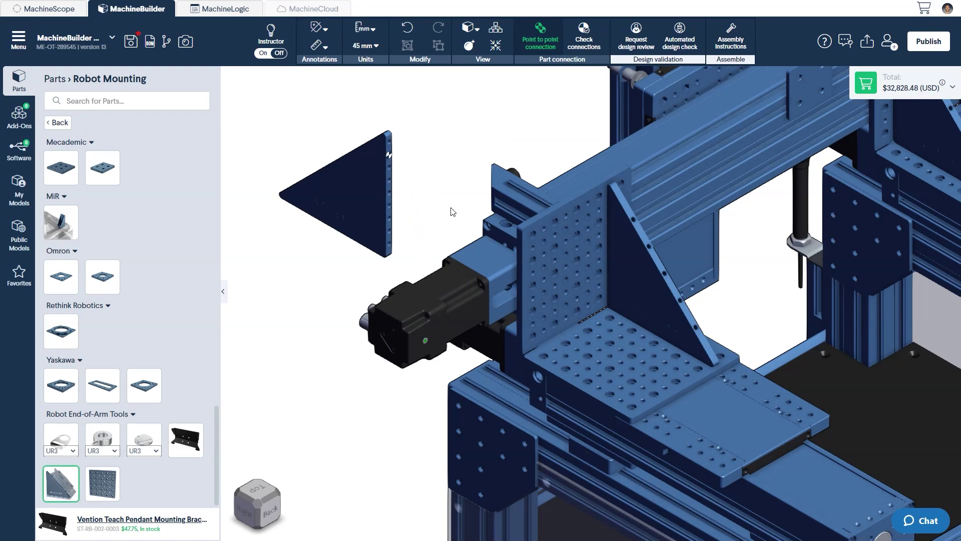
# - Snap a triangular bracket onto the gantry's angle plate and another under the upper frame beam
pyautogui.click(547, 245)
pyautogui.scroll(-1, 548, 245)
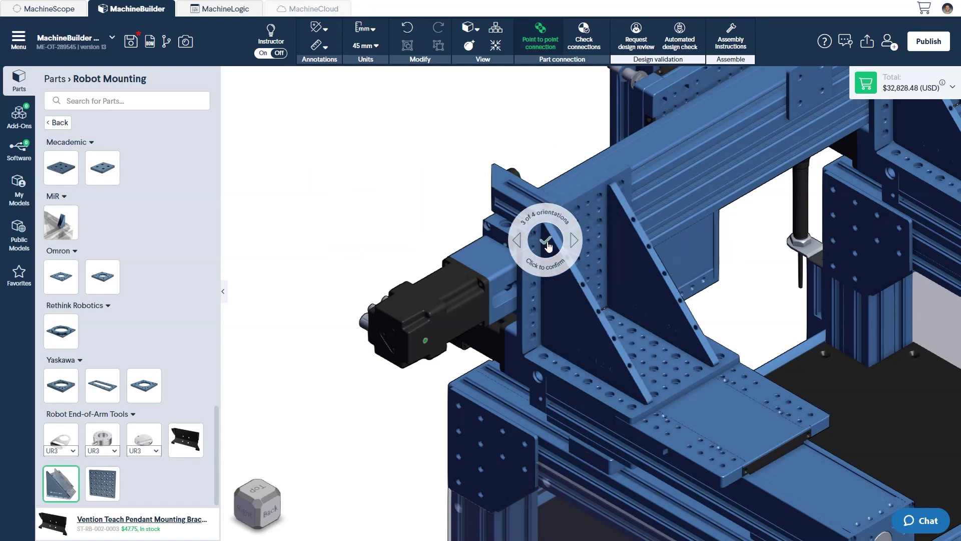
pyautogui.click(548, 242)
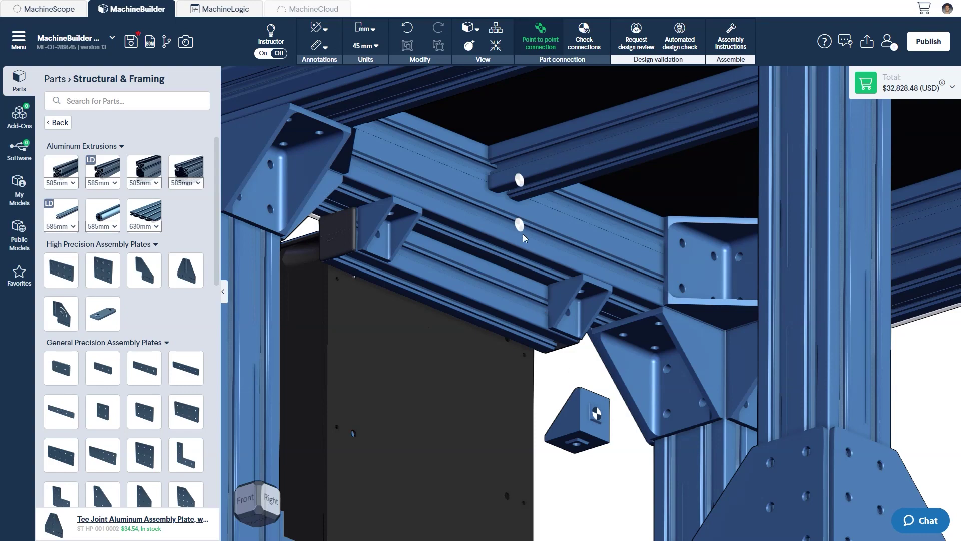
pyautogui.click(514, 188)
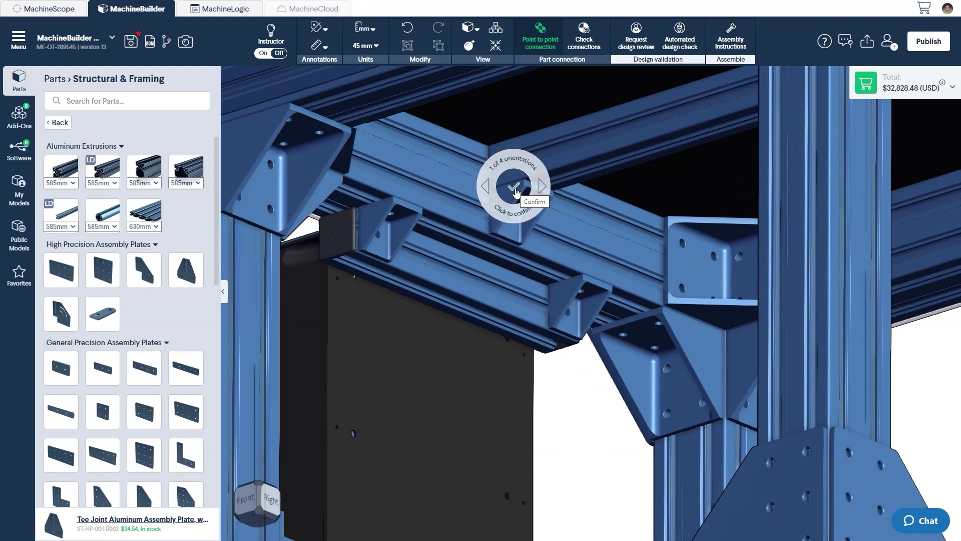
pyautogui.click(516, 193)
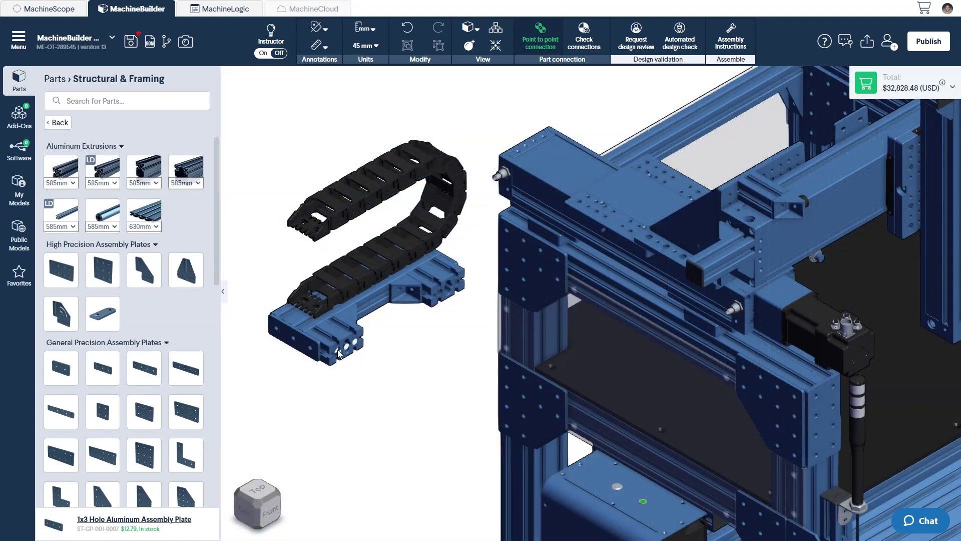
# - Snap the cable chain subassembly onto the gantry frame's side connection point and confirm its orientation
pyautogui.click(723, 315)
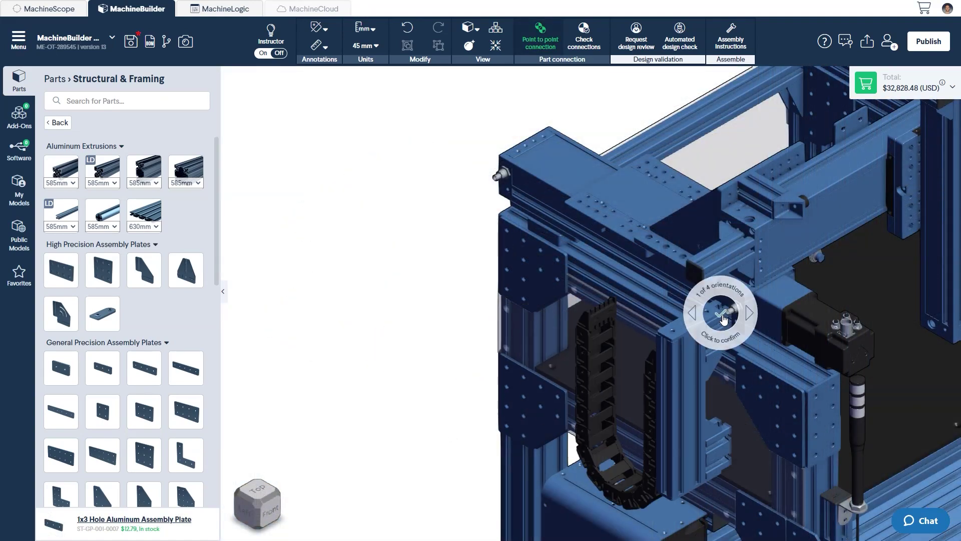
pyautogui.click(723, 315)
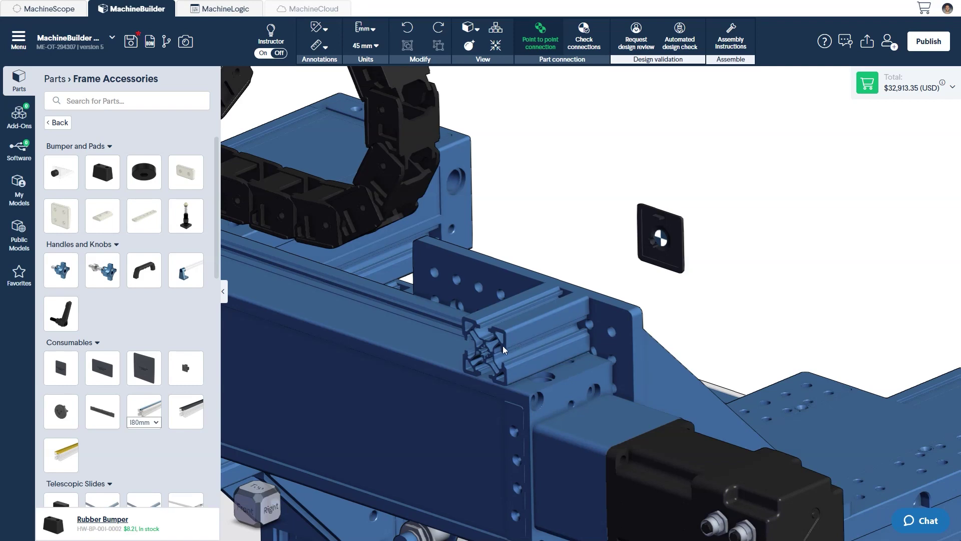
# - Fit the square black end cap onto the exposed extrusion end and confirm it
pyautogui.click(487, 354)
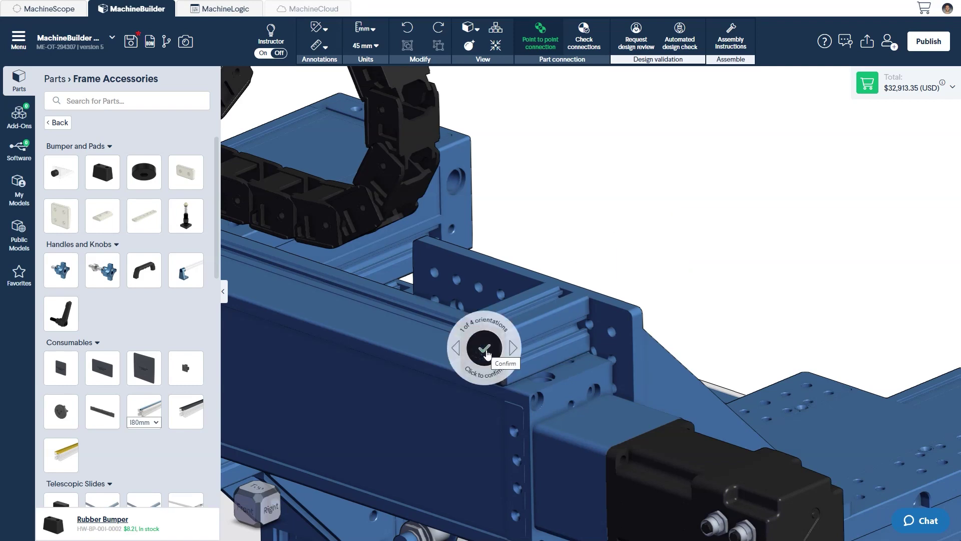
pyautogui.click(487, 354)
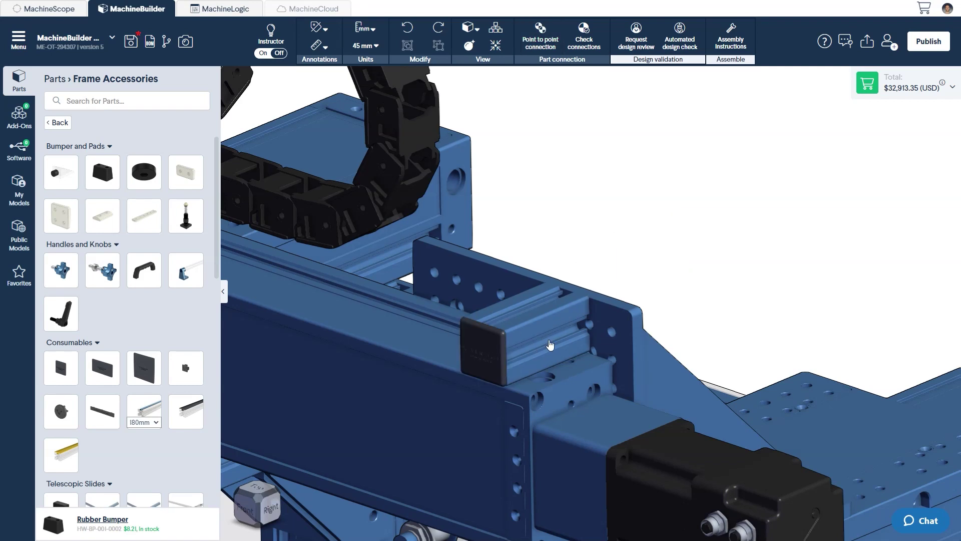